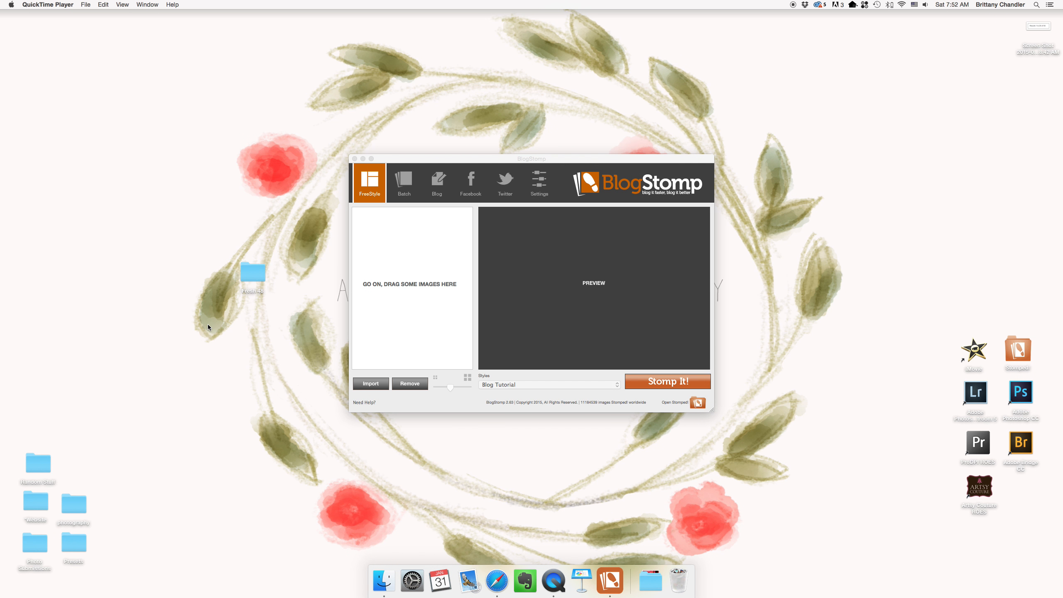
In the output settings, set the sequence number for the custom filename to 1.
click(538, 187)
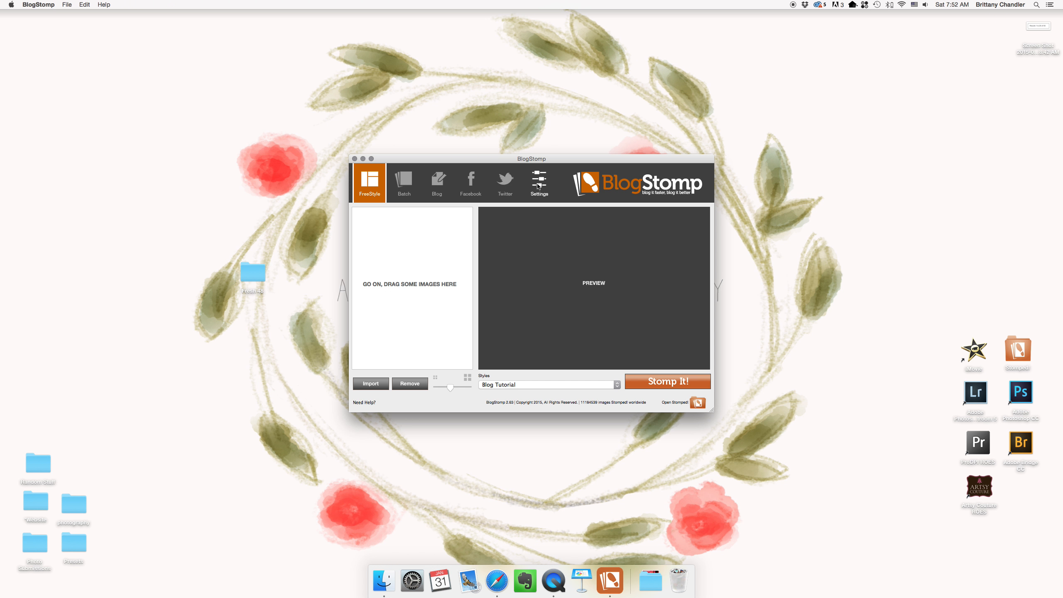
click(538, 186)
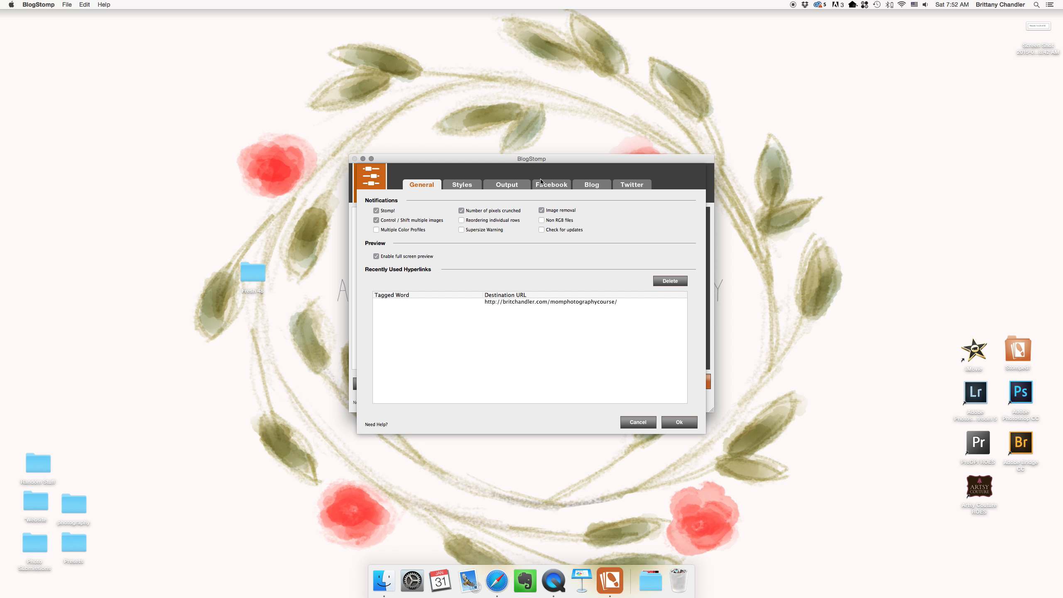
click(519, 186)
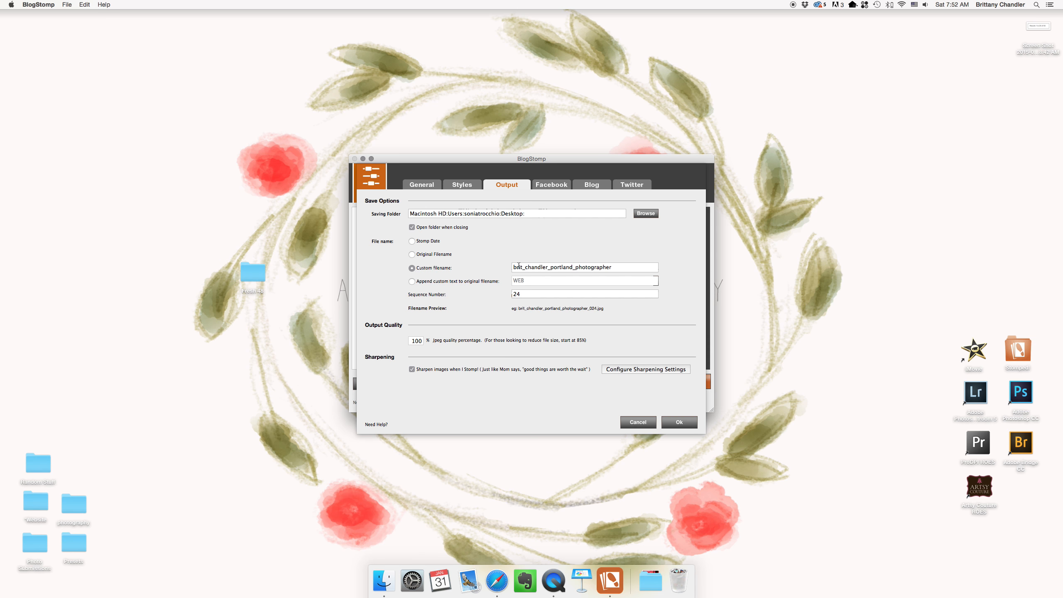
drag(512, 267, 545, 268)
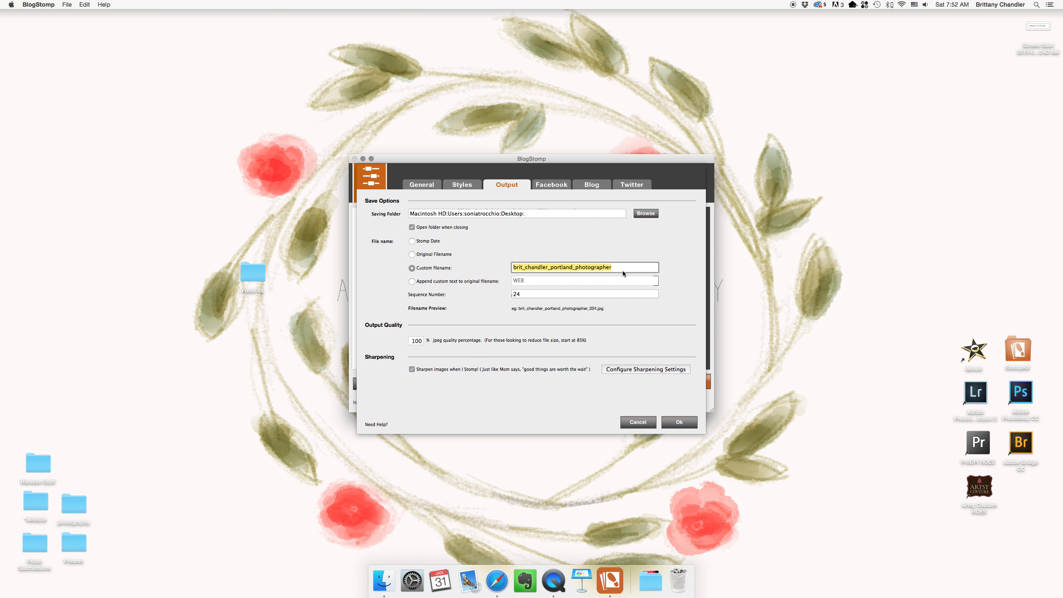
key(Tab)
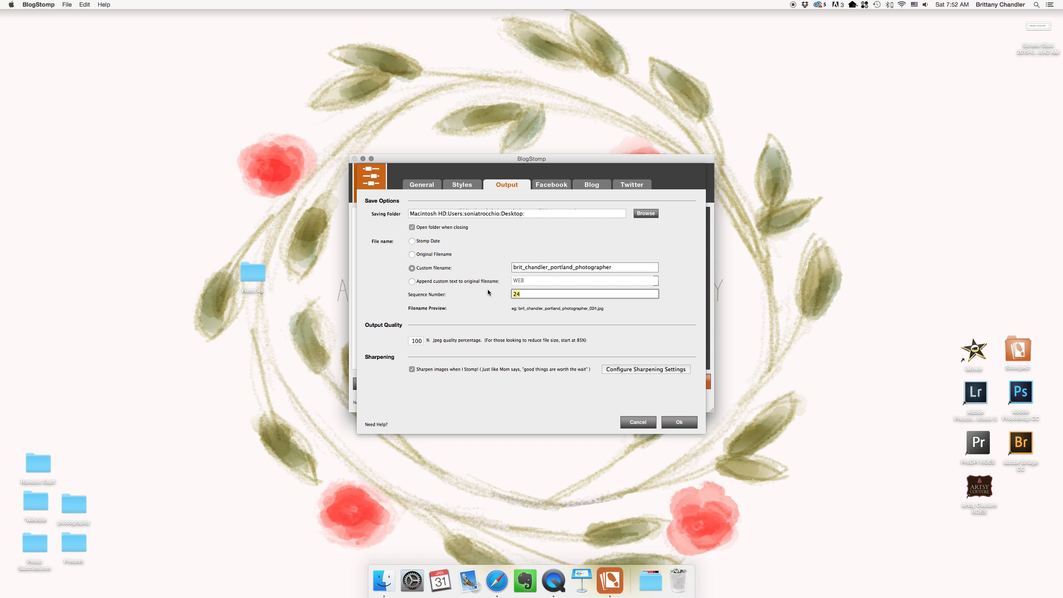
text(1)
Open the sharpening settings and save them with Basic Sharpening at 5.
click(643, 369)
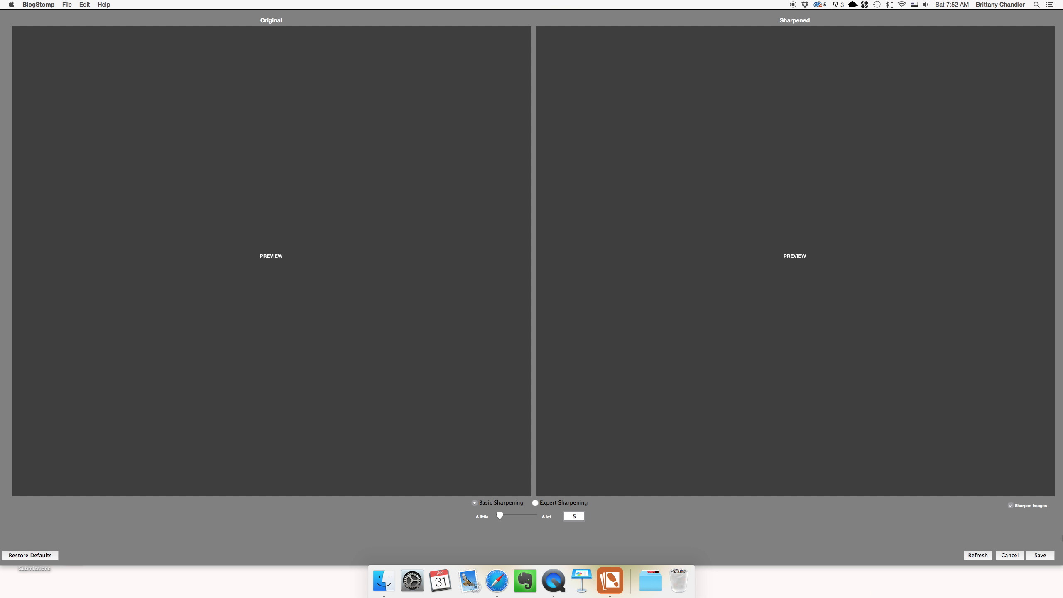
click(1040, 555)
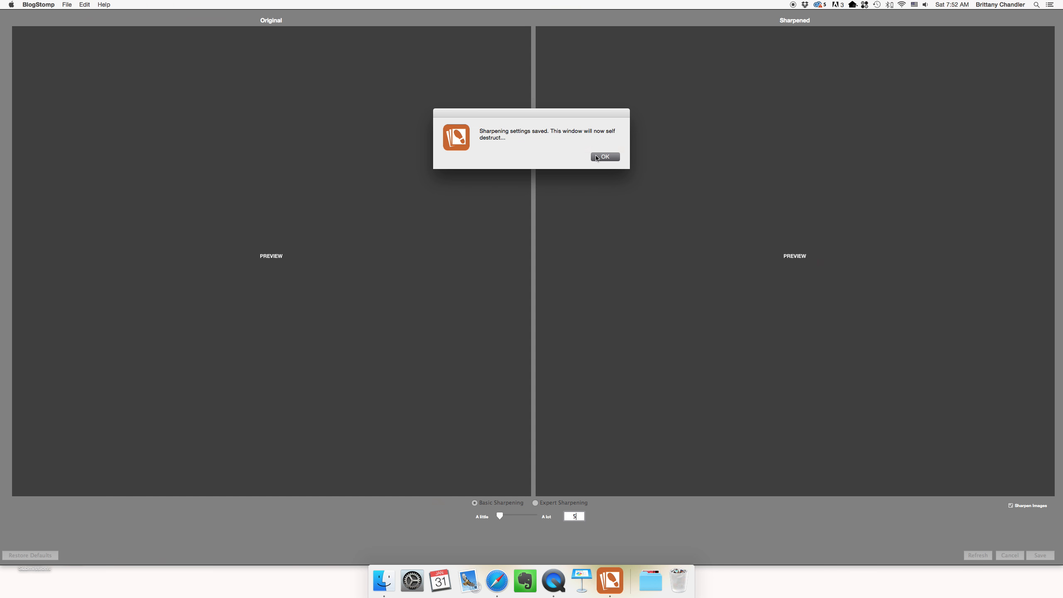
click(597, 158)
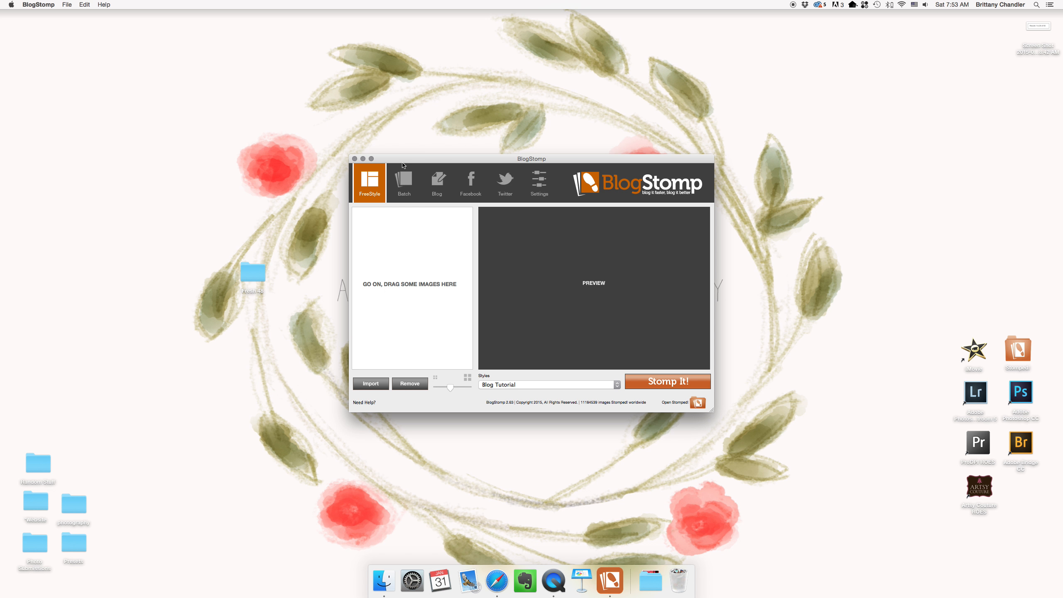
Check the image width and rounded corners settings of the Blog Tutorial style and accept them.
drag(402, 165, 437, 163)
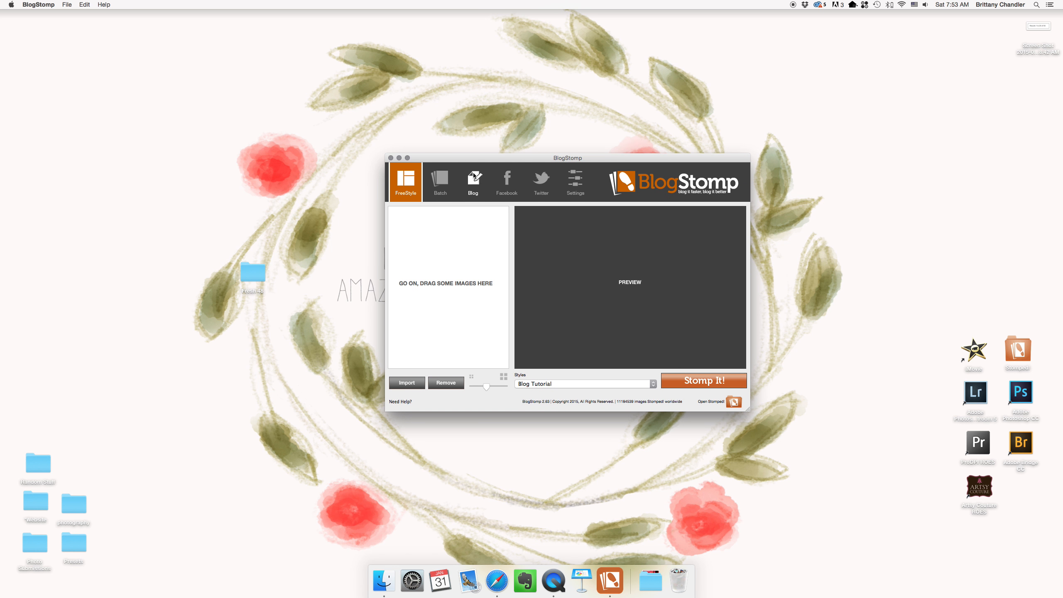
click(575, 181)
click(497, 183)
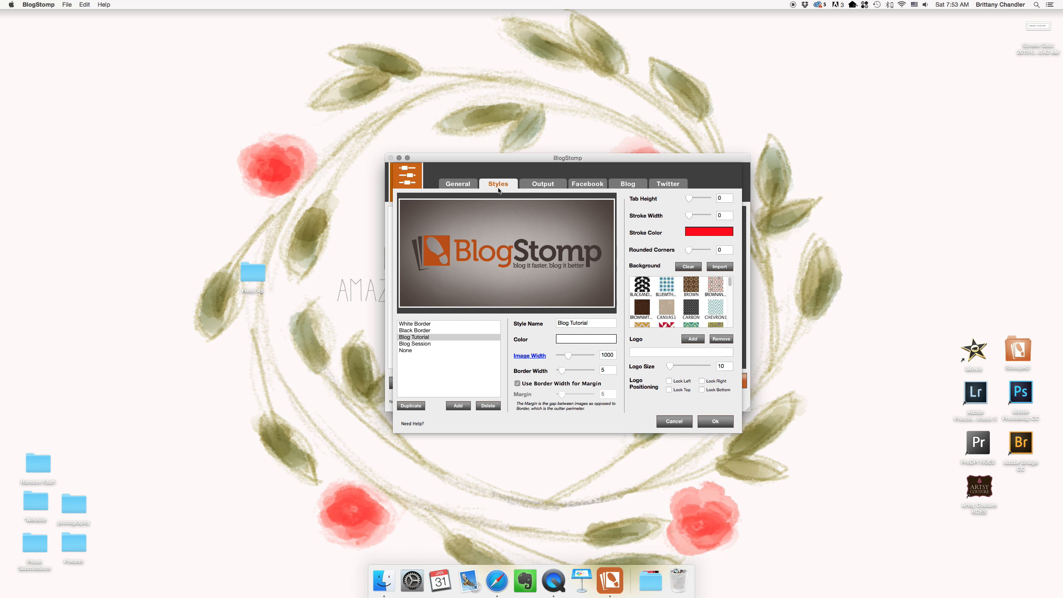
double_click(614, 355)
click(616, 356)
drag(689, 251, 680, 251)
click(724, 424)
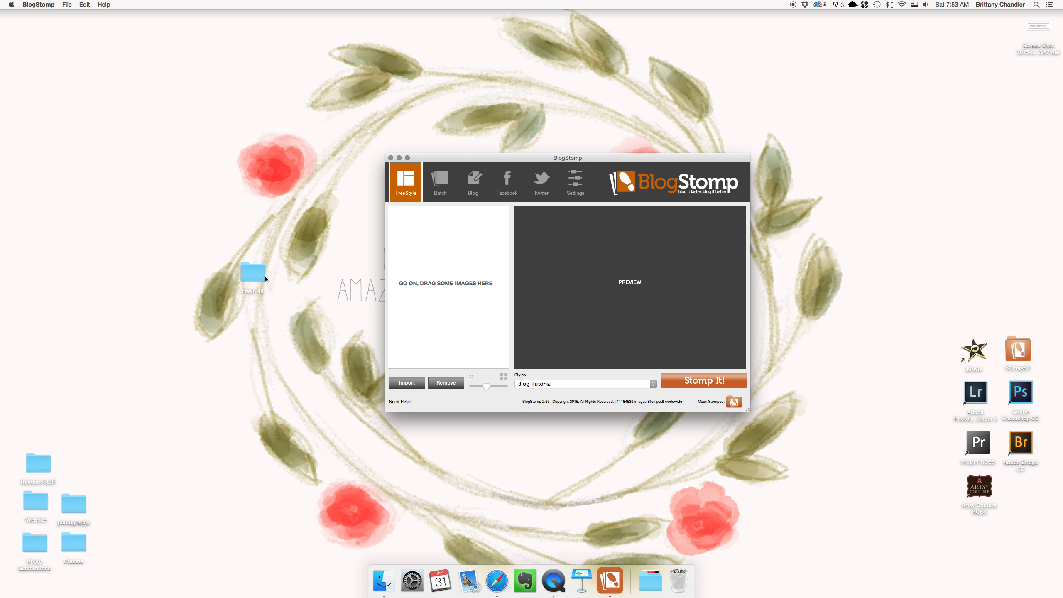
Import IMG_6298.jpg through IMG_6344.jpg from the Fresh 48 desktop folder into BlogStomp.
double_click(253, 273)
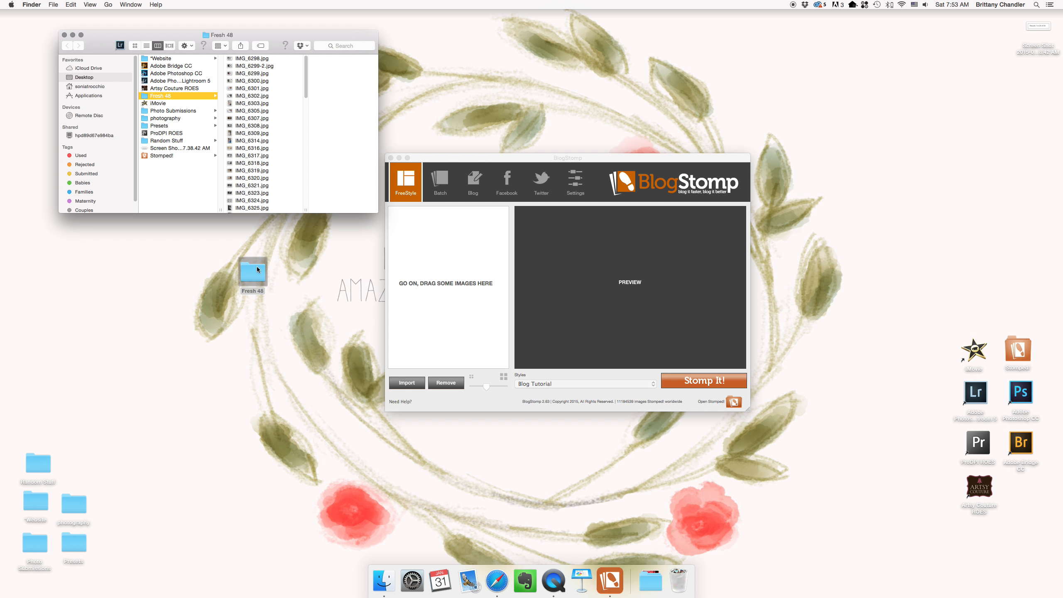
click(262, 59)
scroll(257, 137, down, 5)
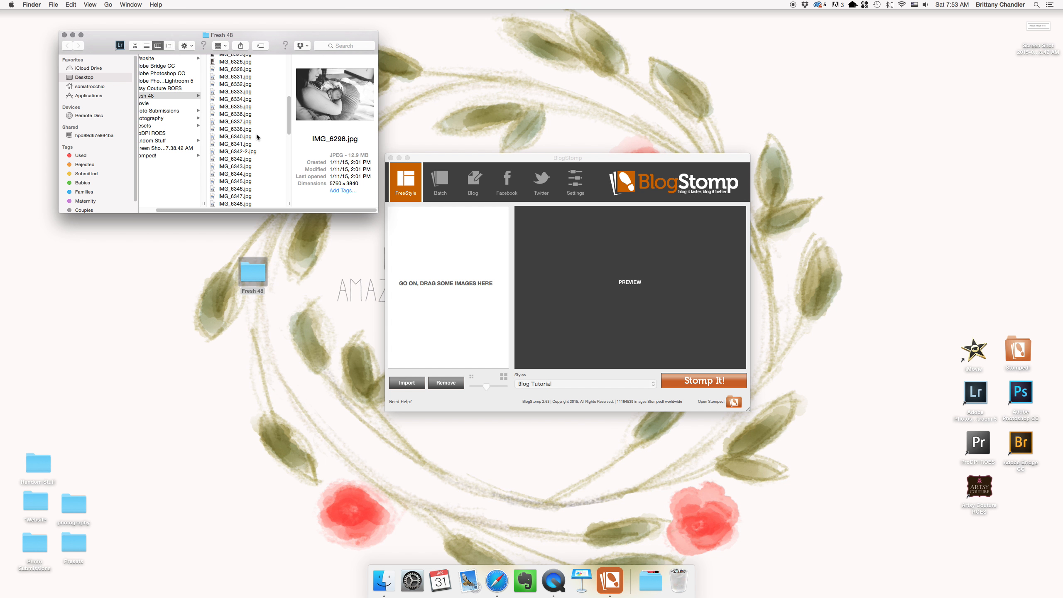
shift+click(234, 174)
drag(243, 159, 465, 319)
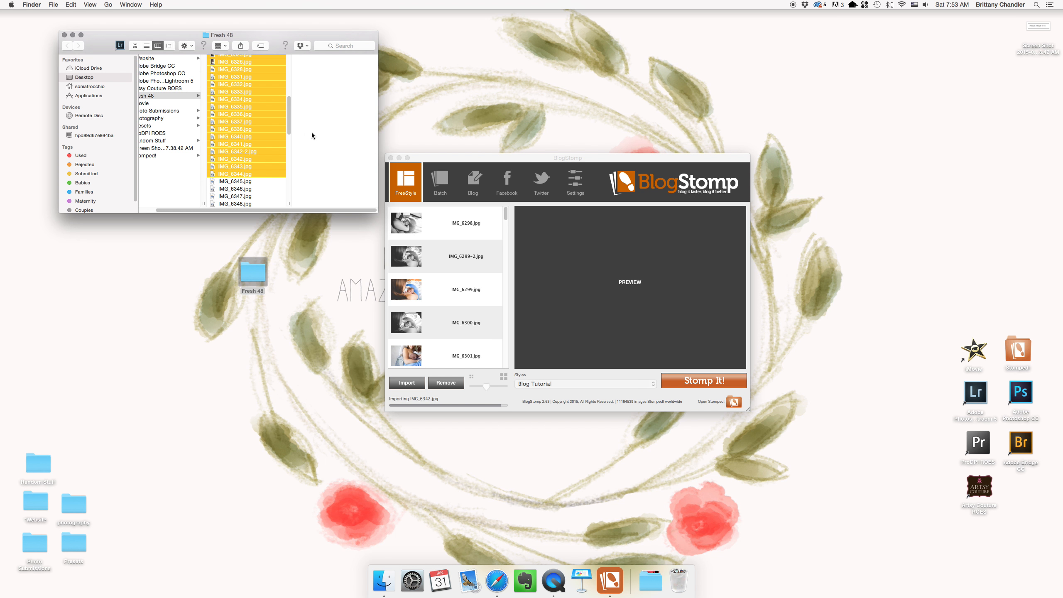
key(super+m)
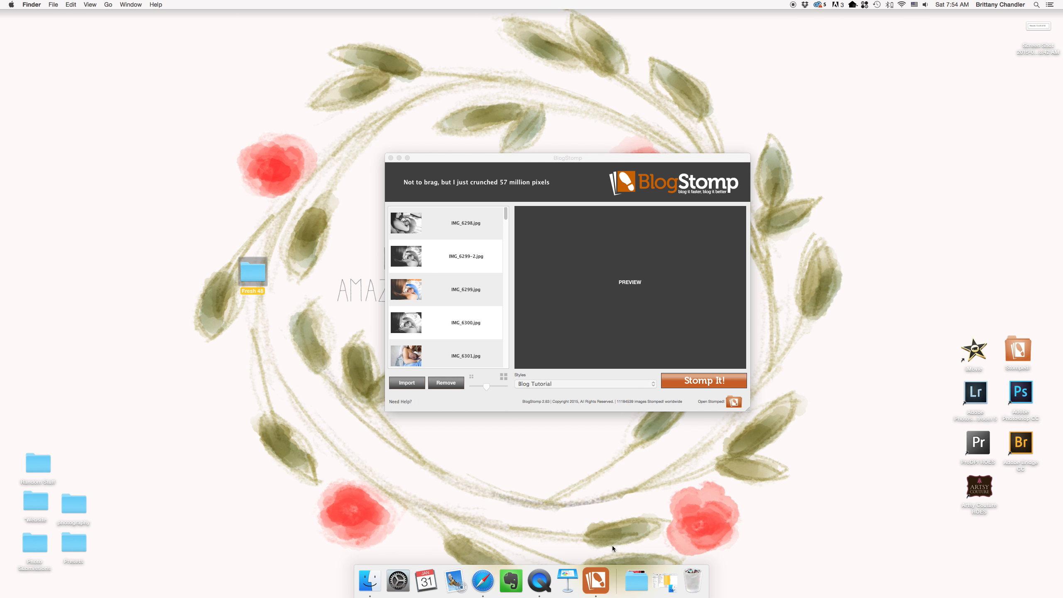
In Finder, create a new folder named "*web" inside the Fresh 48 folder.
click(664, 580)
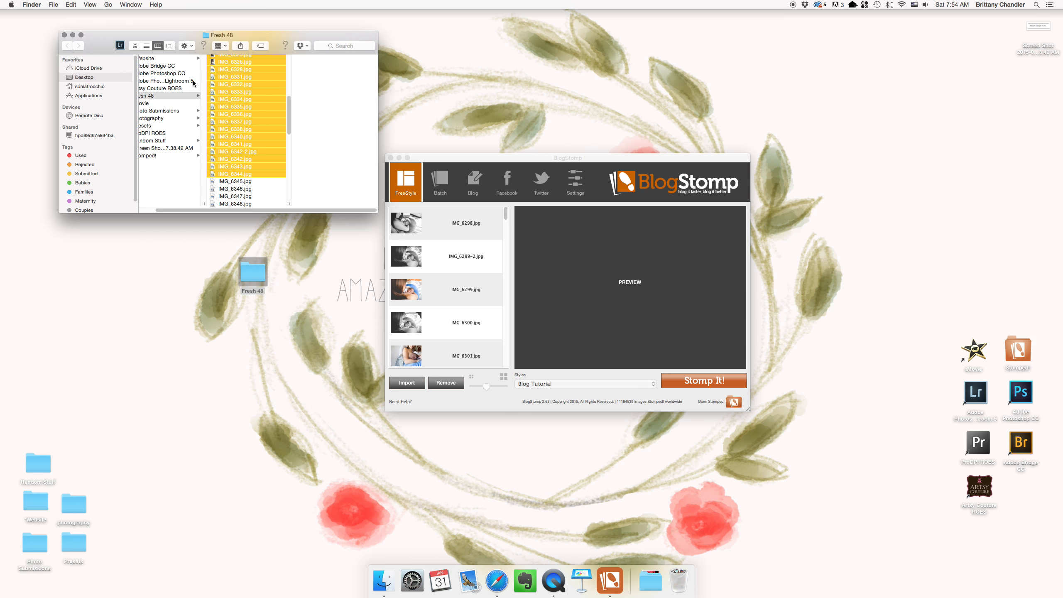
click(175, 96)
click(189, 46)
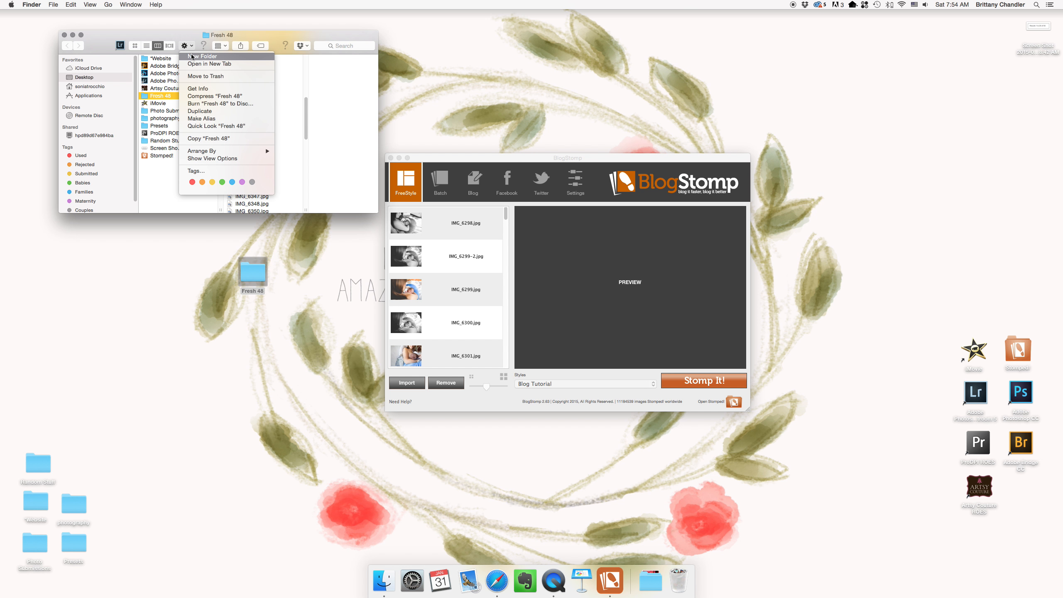
click(192, 56)
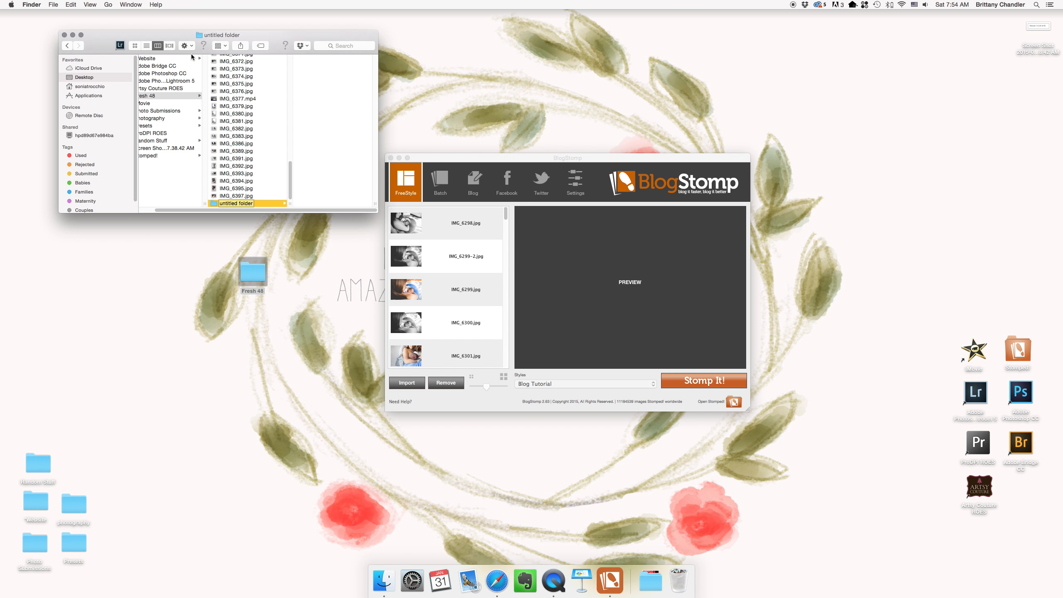
key(BackSpace)
text(*web)
key(Return)
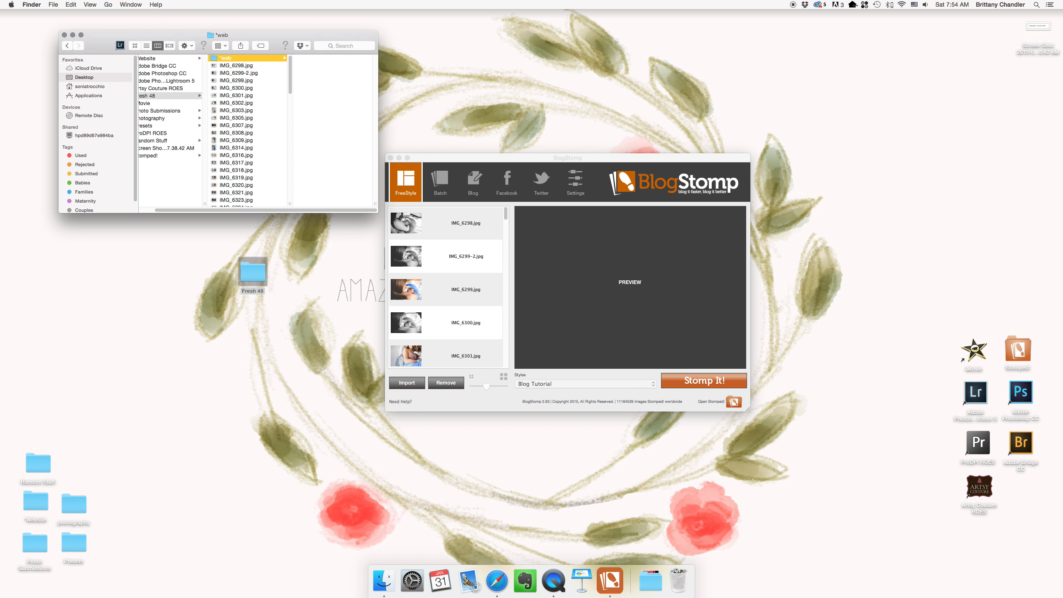
Switch to BlogStomp, stomp all the imported images in Batch mode, and close its window.
click(428, 158)
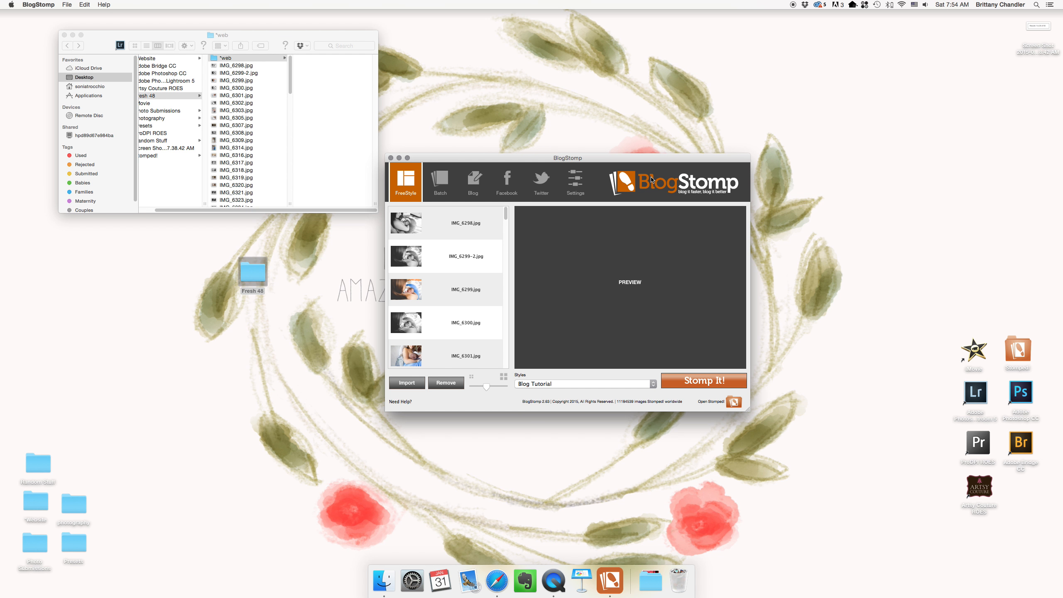
click(439, 187)
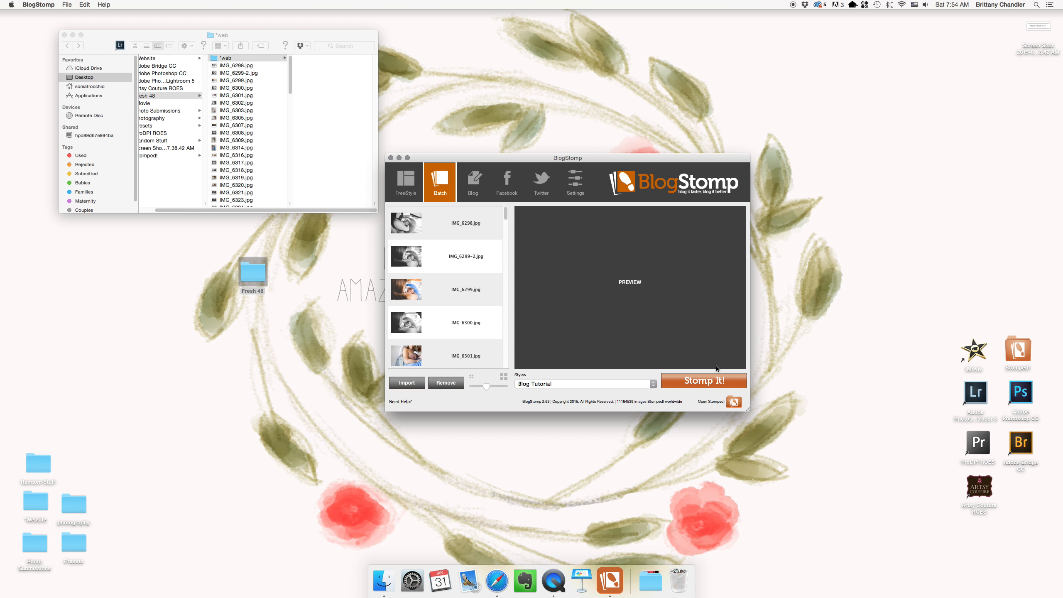
click(716, 384)
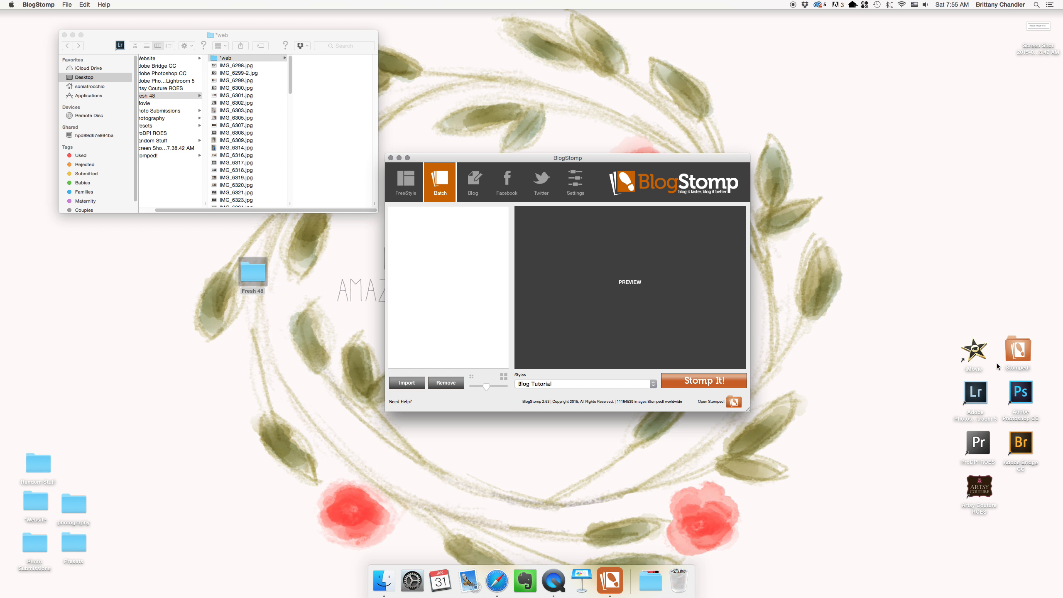
click(390, 158)
Move all the exported images from the Stomped! folder into the *web folder and close the Stomped! window.
double_click(1018, 365)
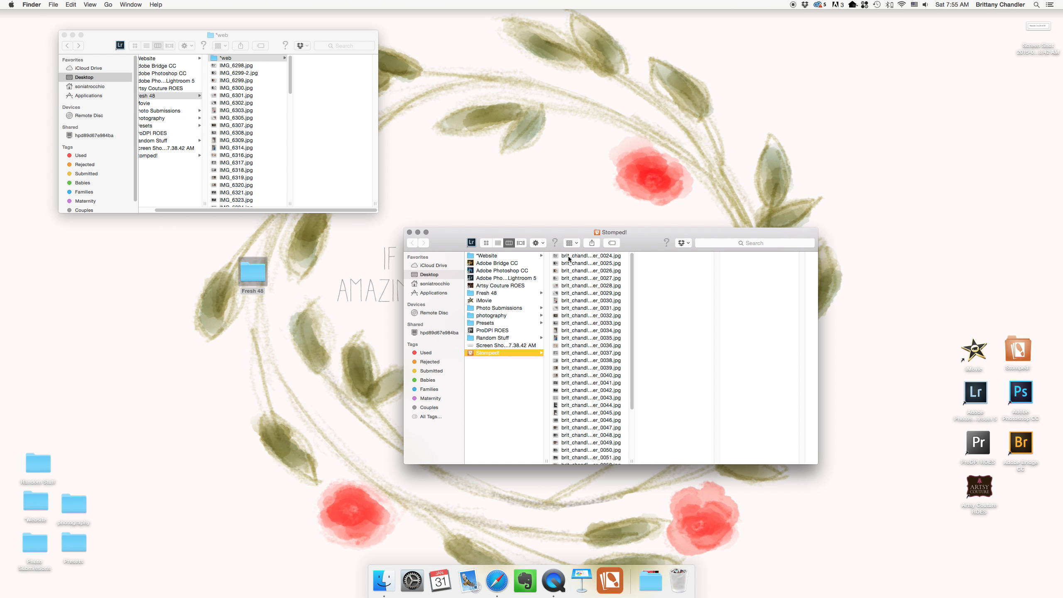
click(584, 260)
scroll(591, 352, down, 3)
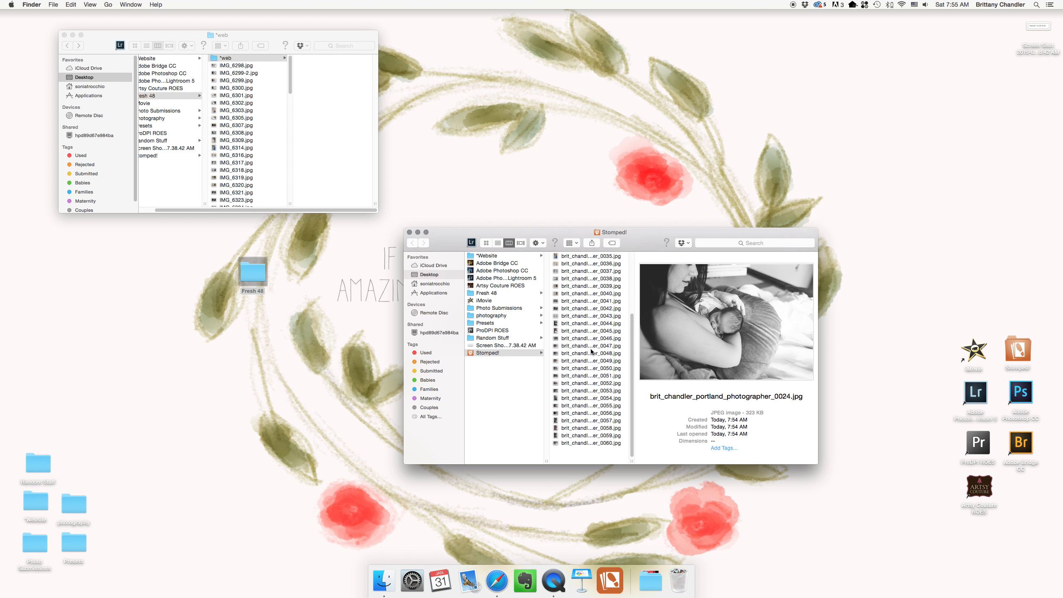
shift+click(601, 460)
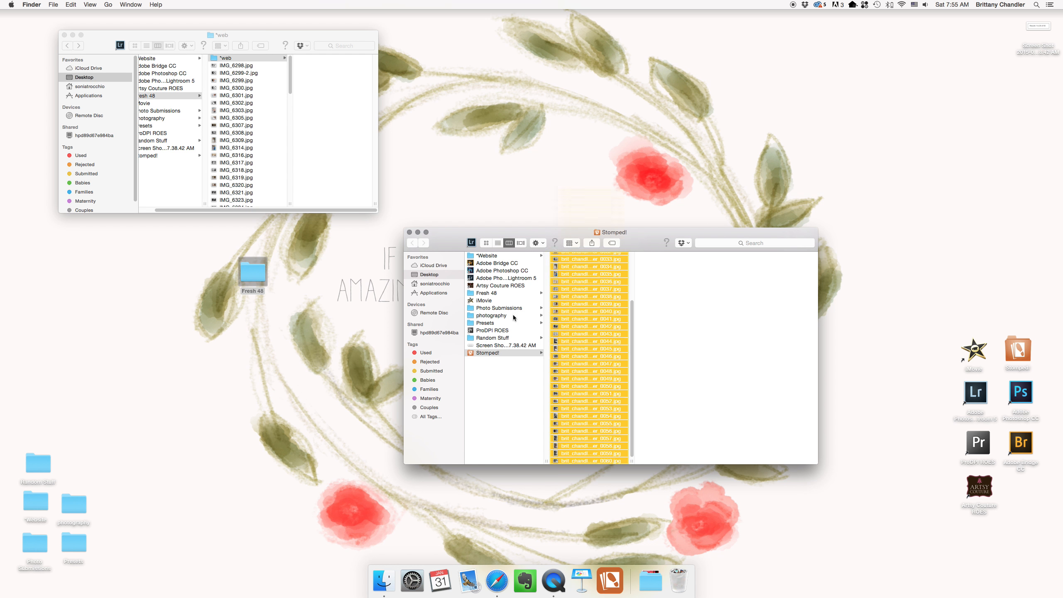
drag(588, 314, 353, 145)
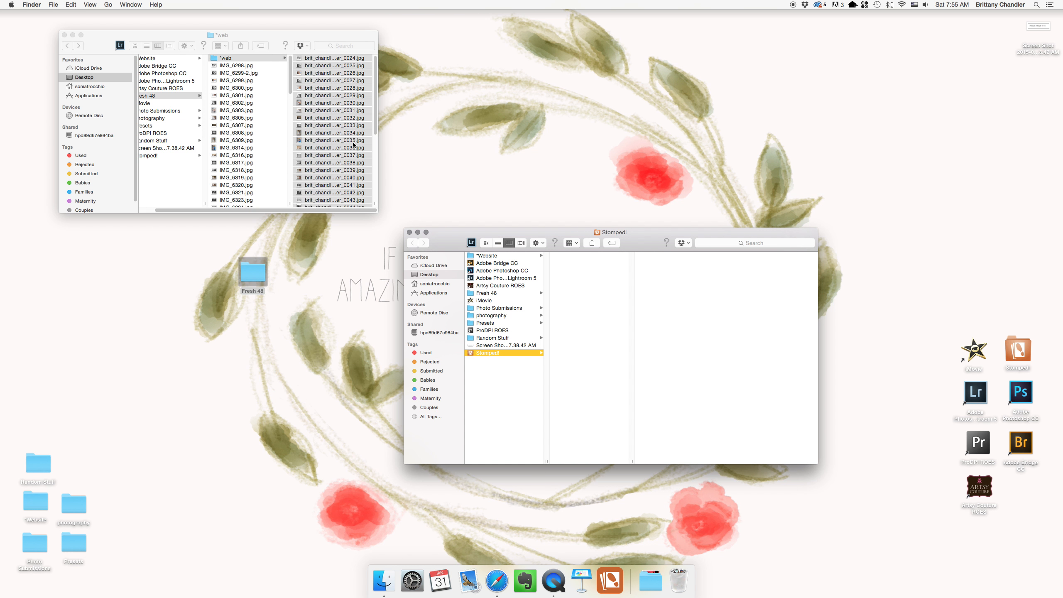
click(410, 233)
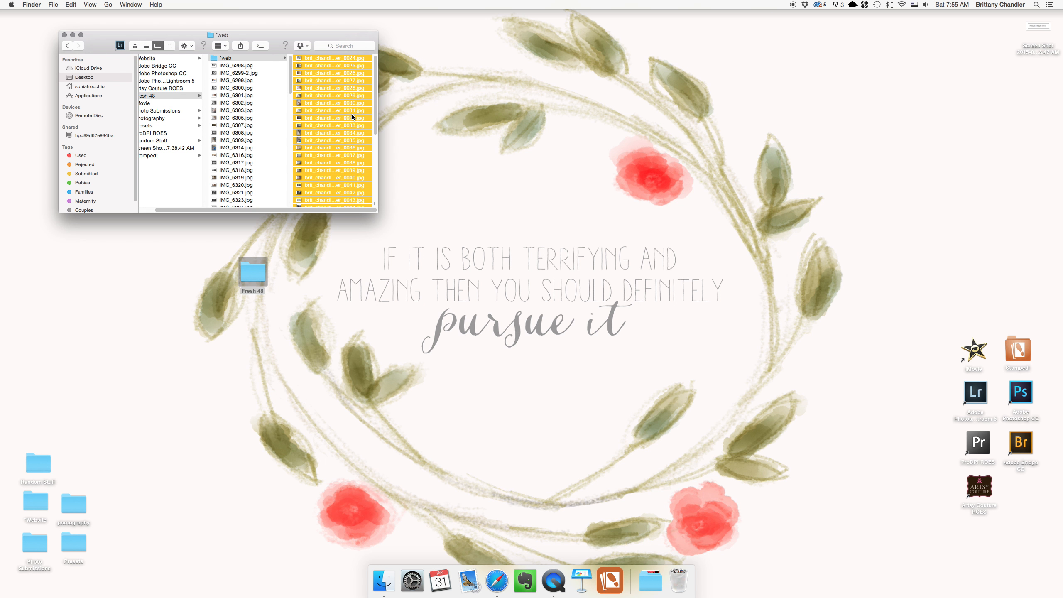
Preview the exported image numbered 0032 in the *web folder and reselect the folder.
click(352, 115)
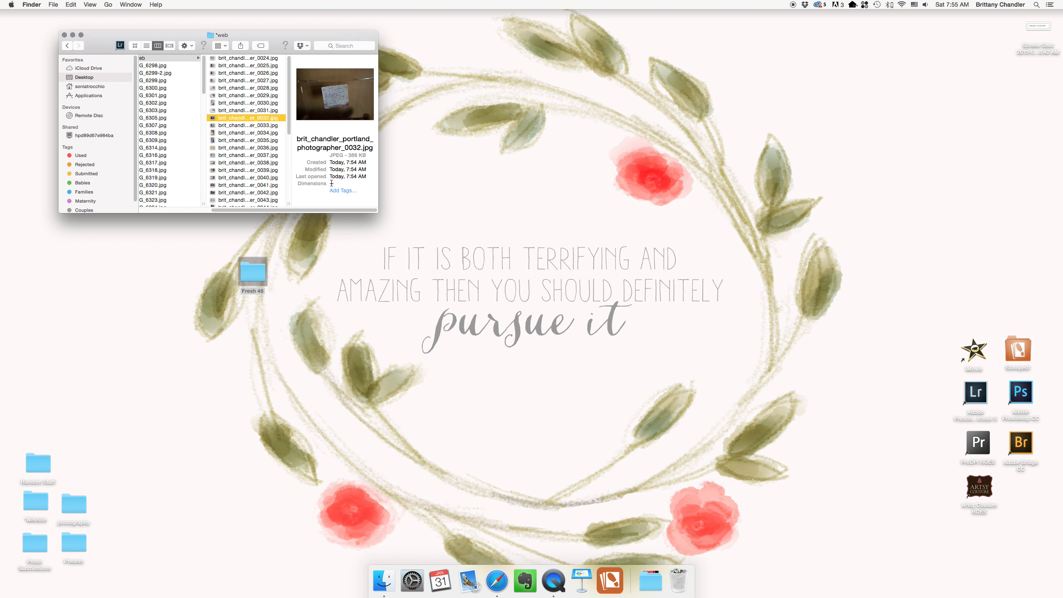
scroll(331, 183, left, 2)
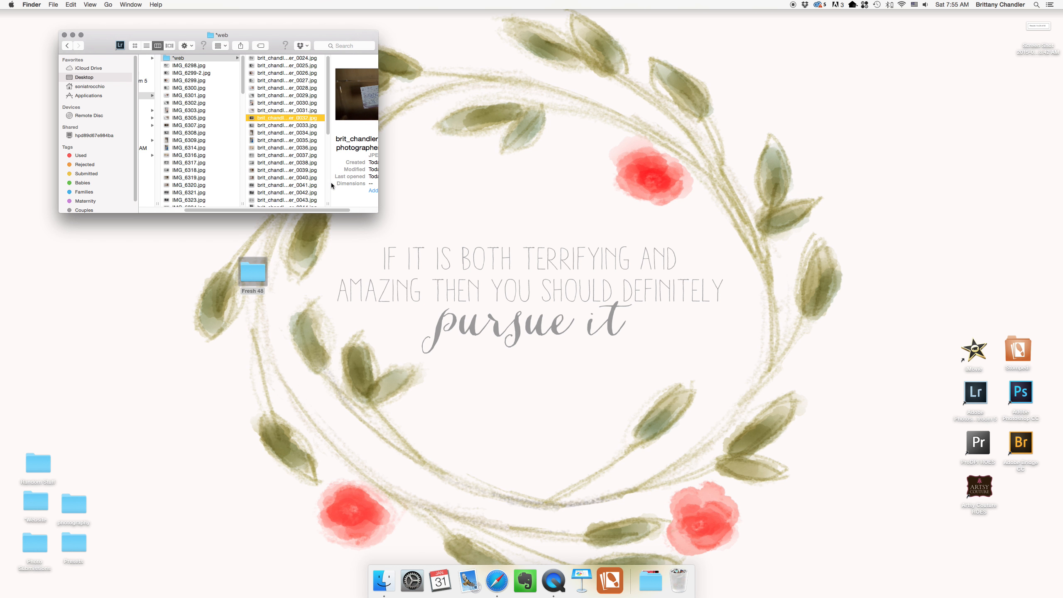
scroll(271, 84, left, 1)
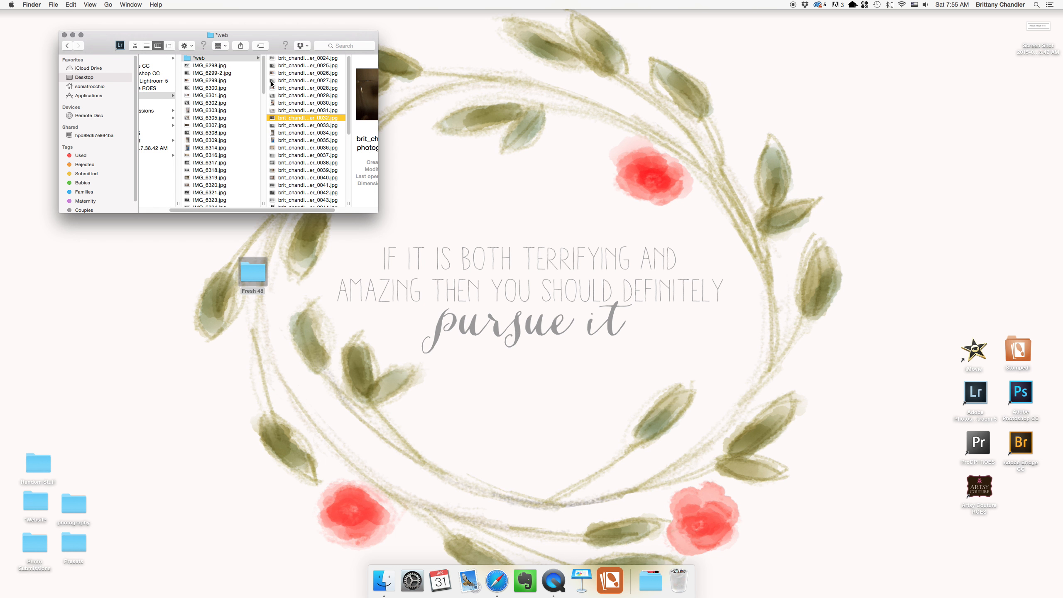
click(224, 58)
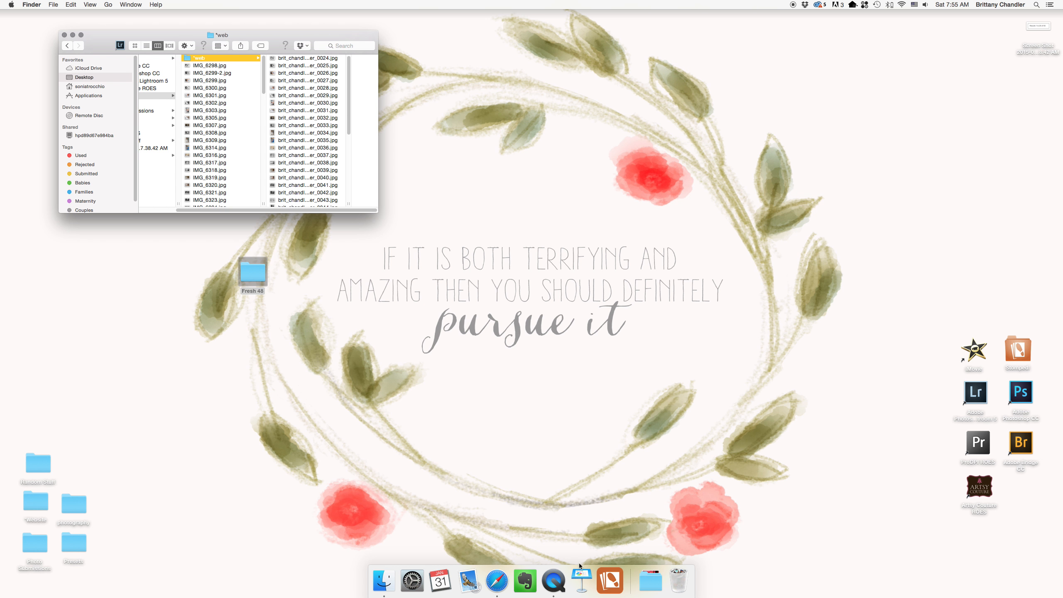
Reopen BlogStomp and import IMG_6298.jpg through IMG_6355.jpg from the Fresh 48 folder.
click(607, 580)
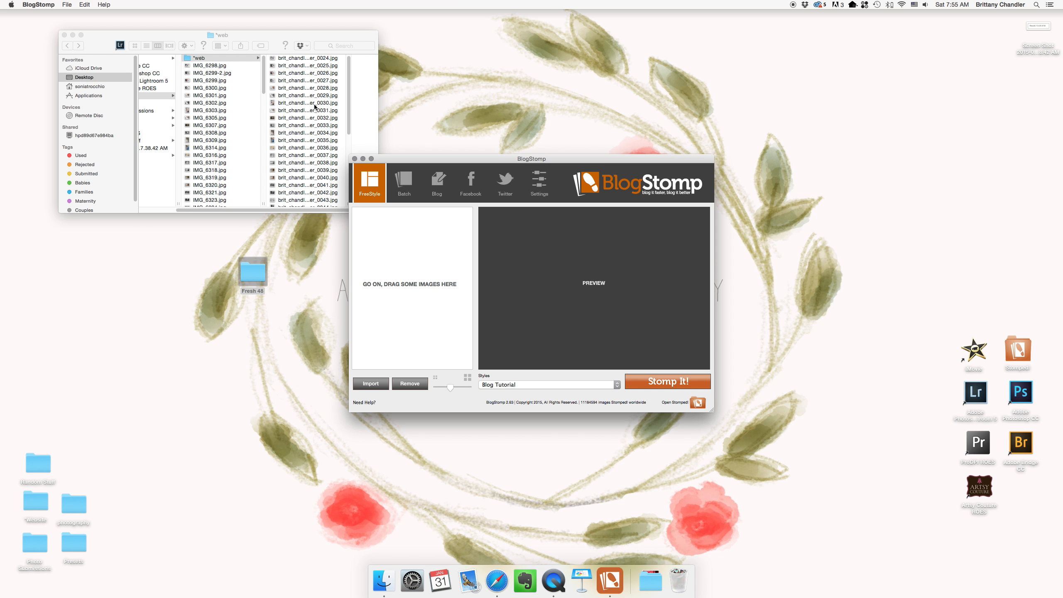
click(222, 67)
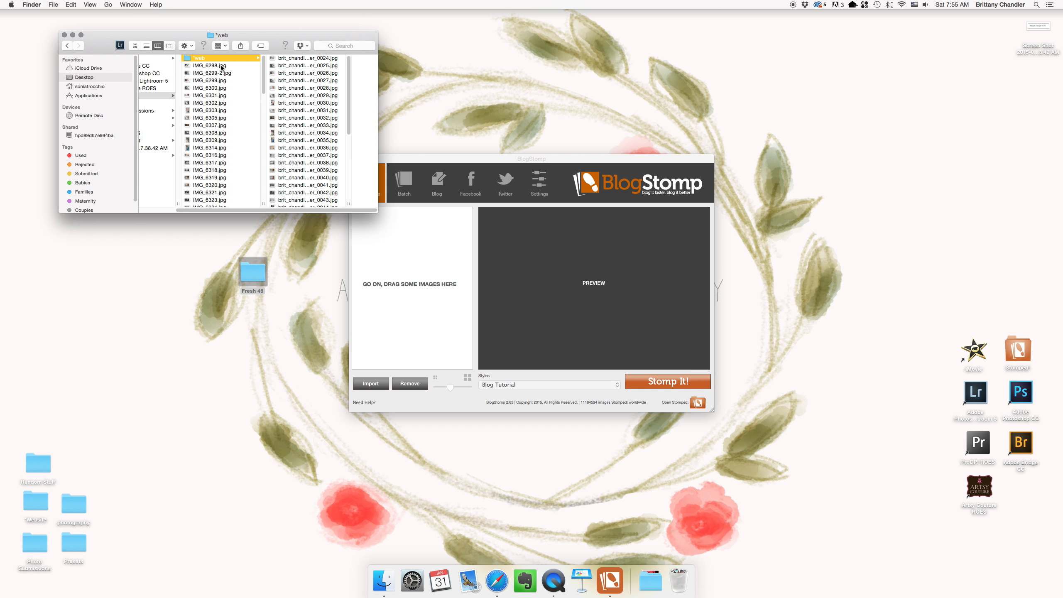
scroll(217, 113, down, 10)
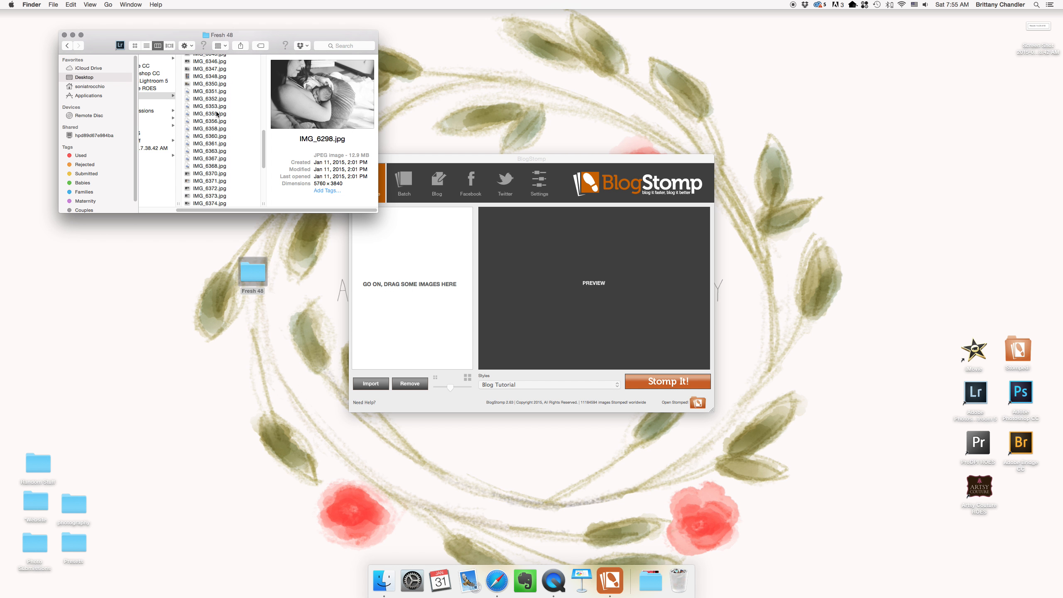
shift+click(217, 114)
drag(254, 109, 431, 337)
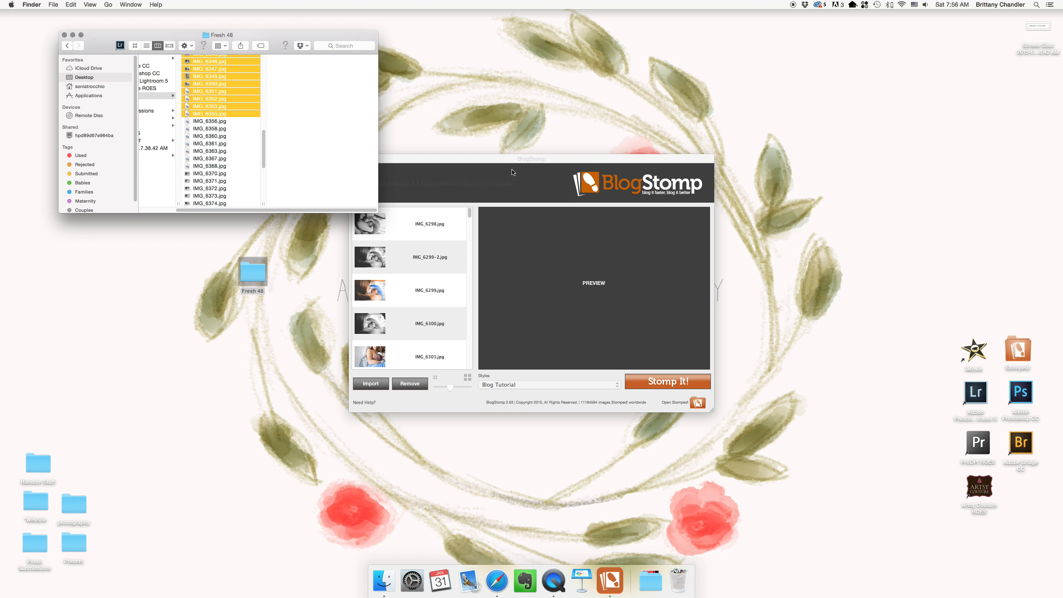
In FreeStyle mode, start a collage from IMG_6299.jpg, IMG_6301.jpg and IMG_6302.jpg.
drag(496, 162, 598, 202)
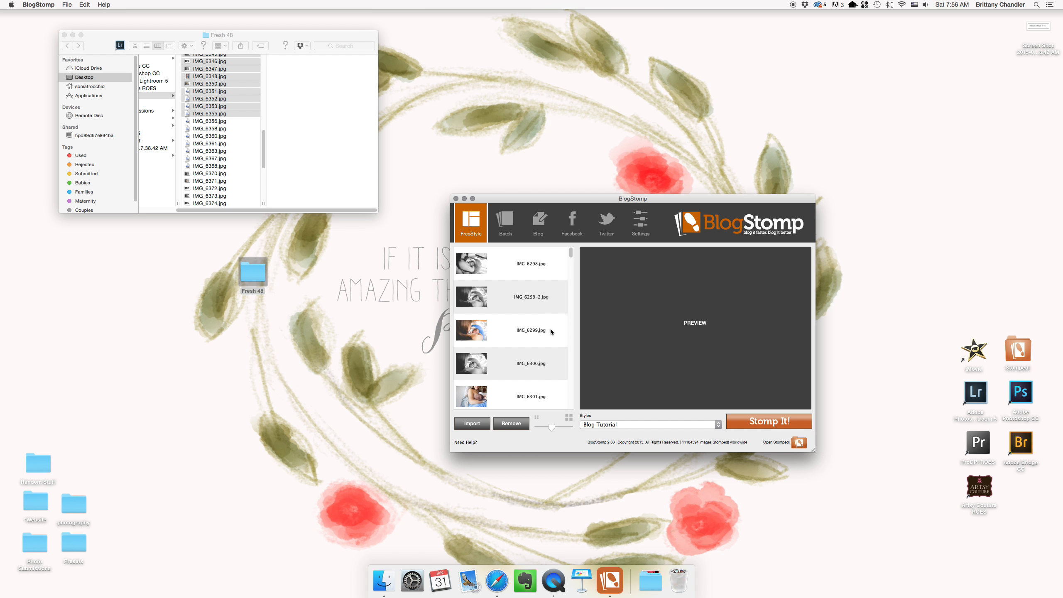
click(482, 264)
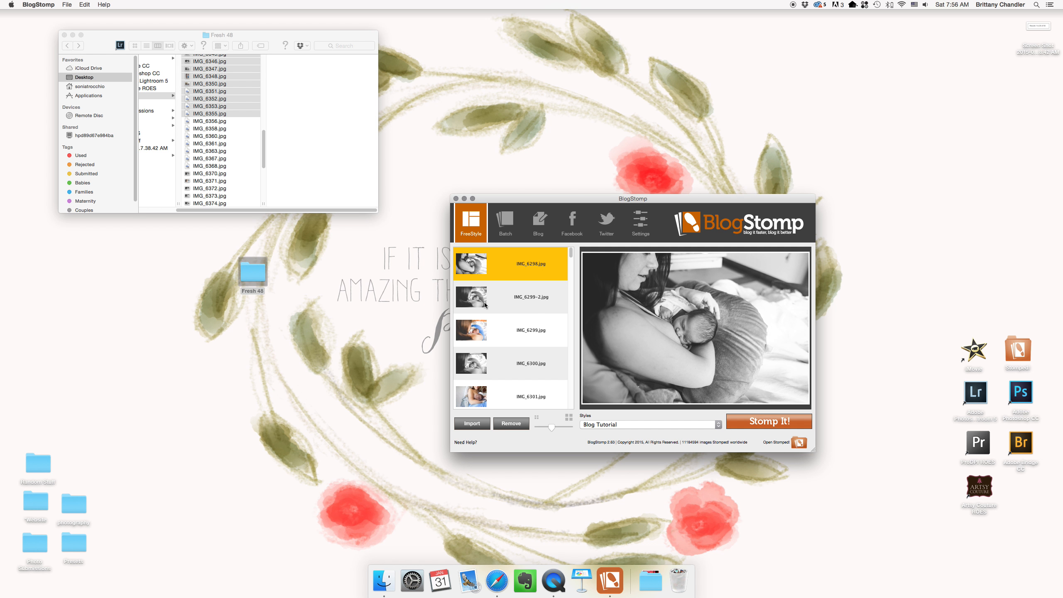
click(481, 329)
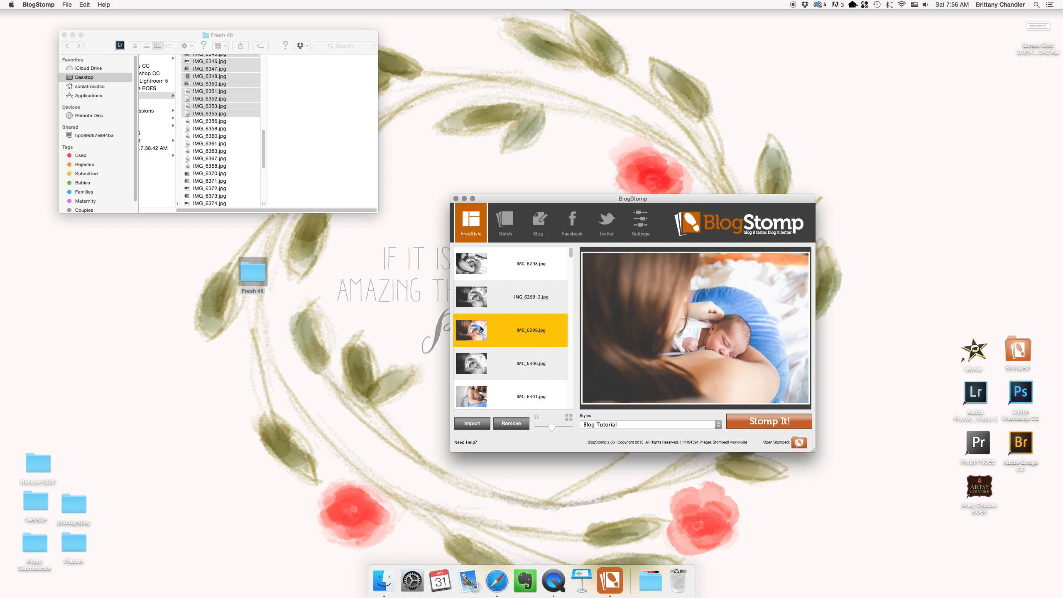
scroll(481, 329, down, 2)
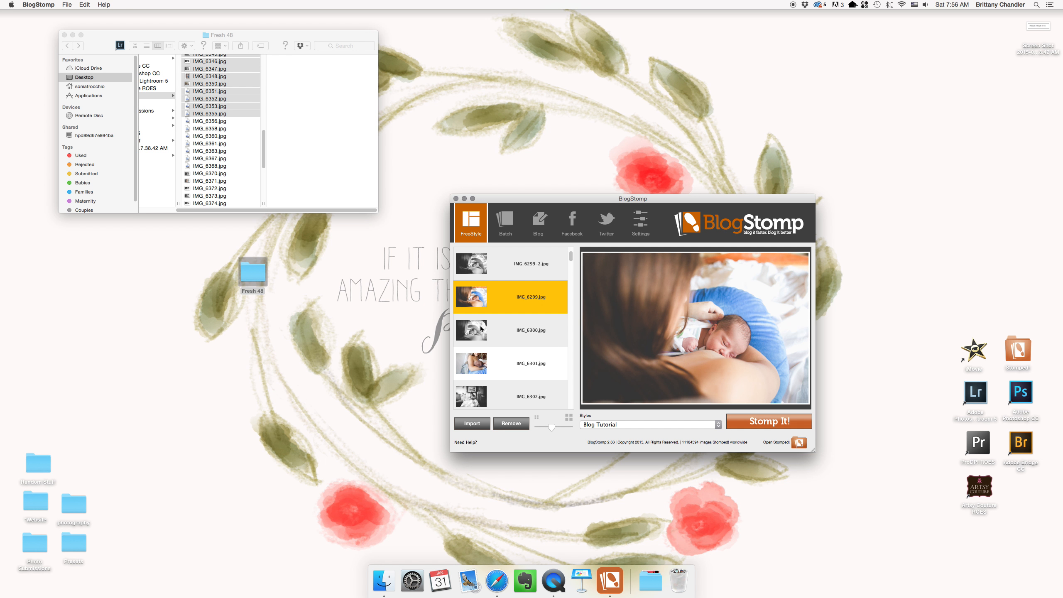
shift+click(480, 363)
Add IMG_6309.jpg, IMG_6314.jpg and IMG_6316.jpg to the collage selection.
scroll(481, 354, down, 4)
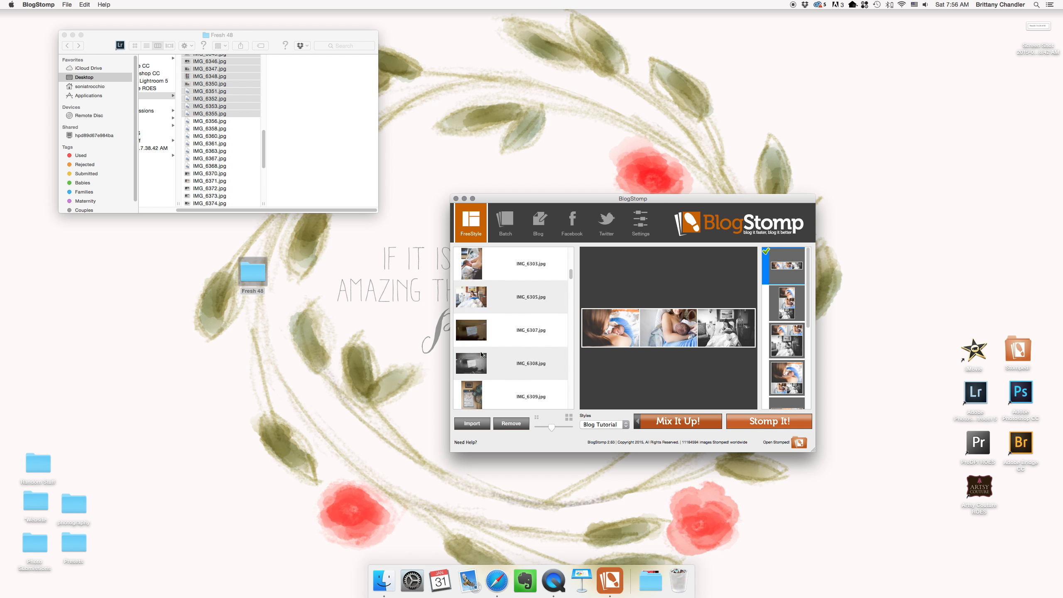
scroll(481, 355, down, 1)
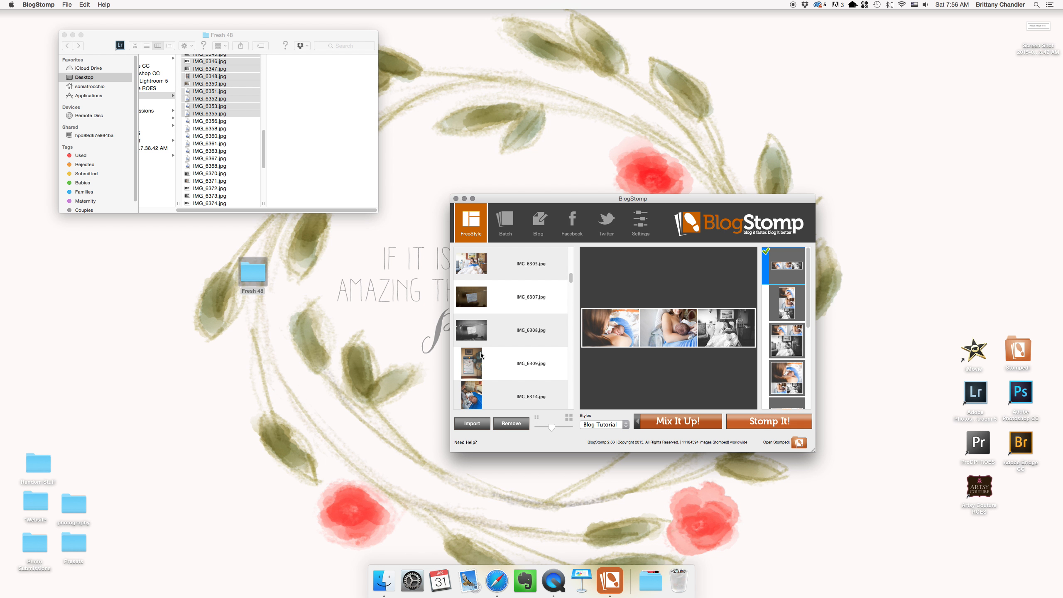
super+click(476, 369)
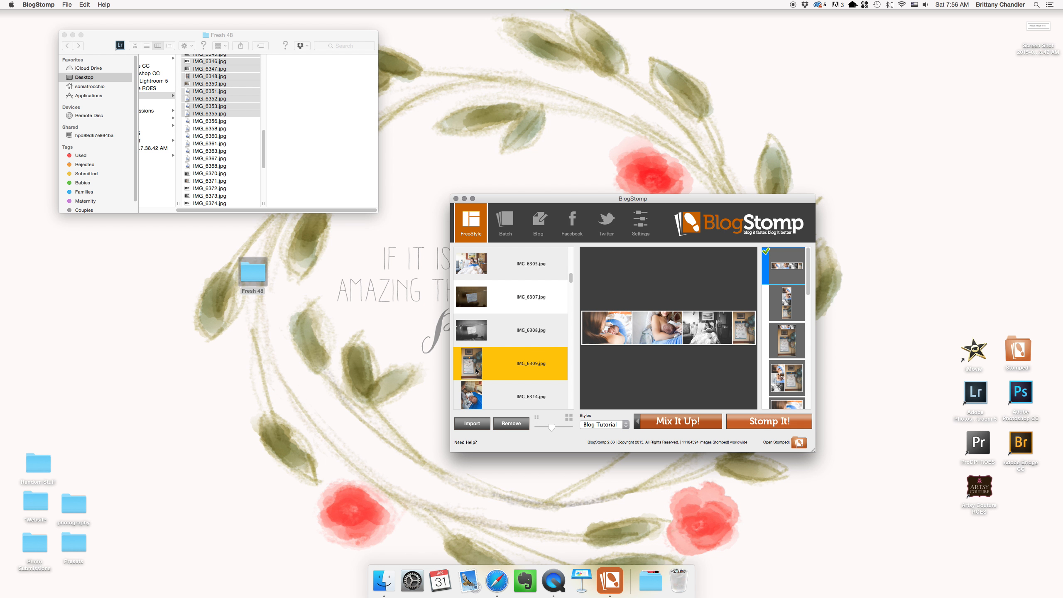
scroll(477, 349, down, 1)
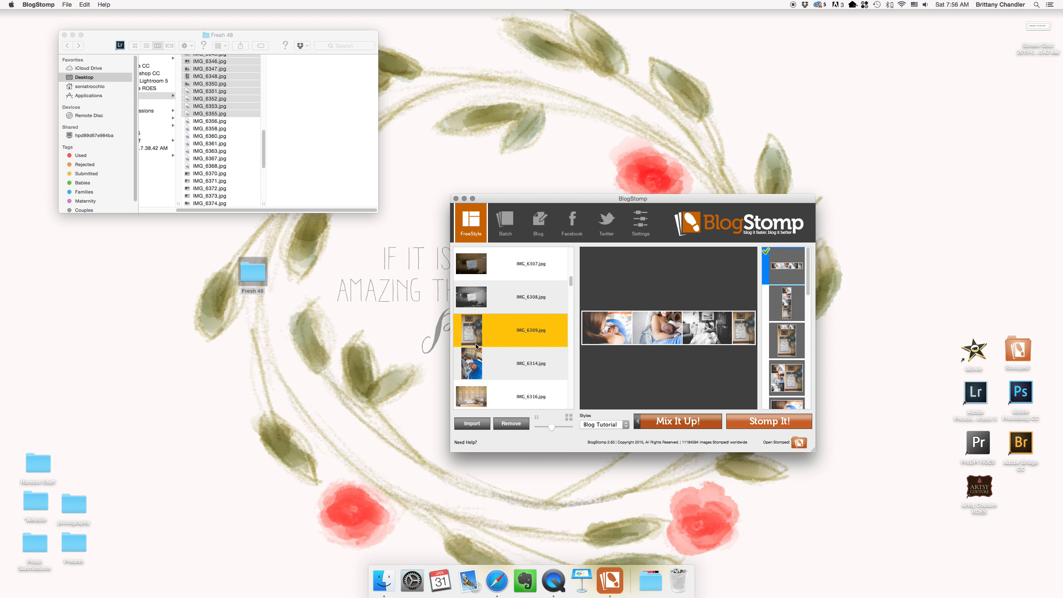
super+click(479, 357)
scroll(482, 355, down, 2)
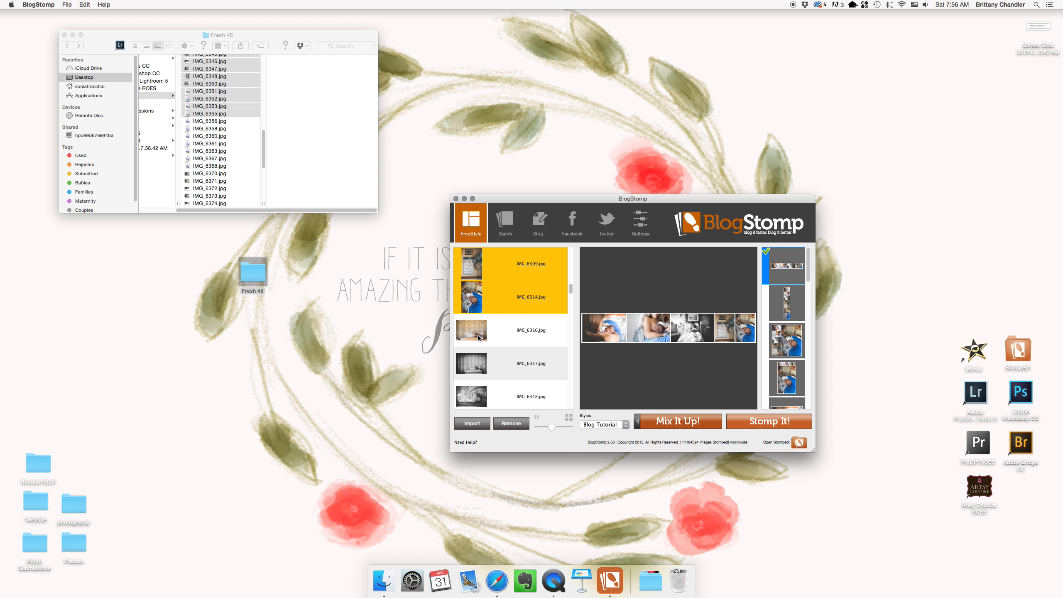
super+click(477, 337)
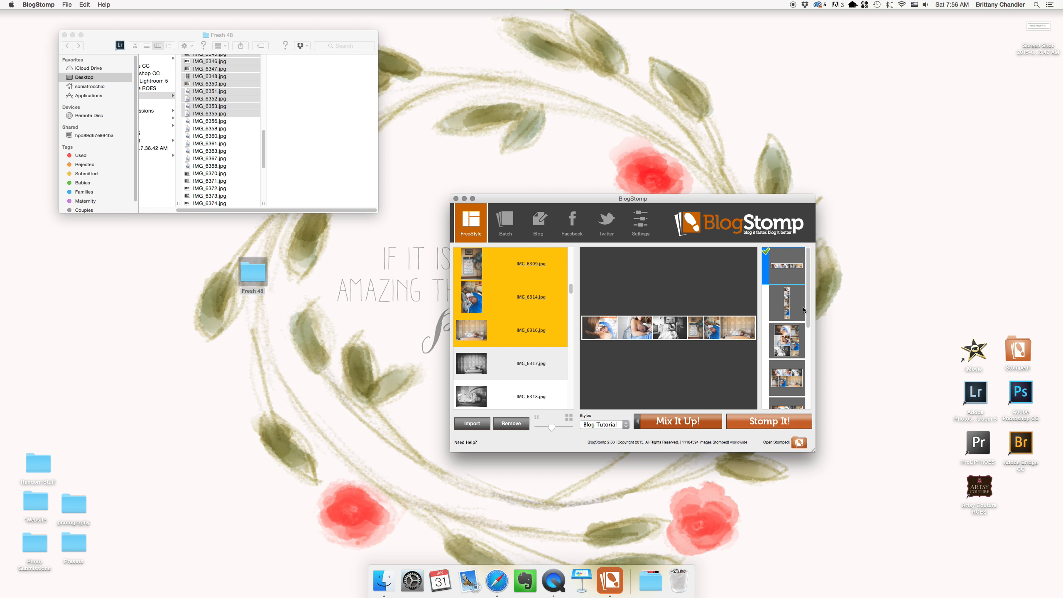
Preview the two-row layout and the tall two-column layout for the six-photo collage.
scroll(801, 312, down, 5)
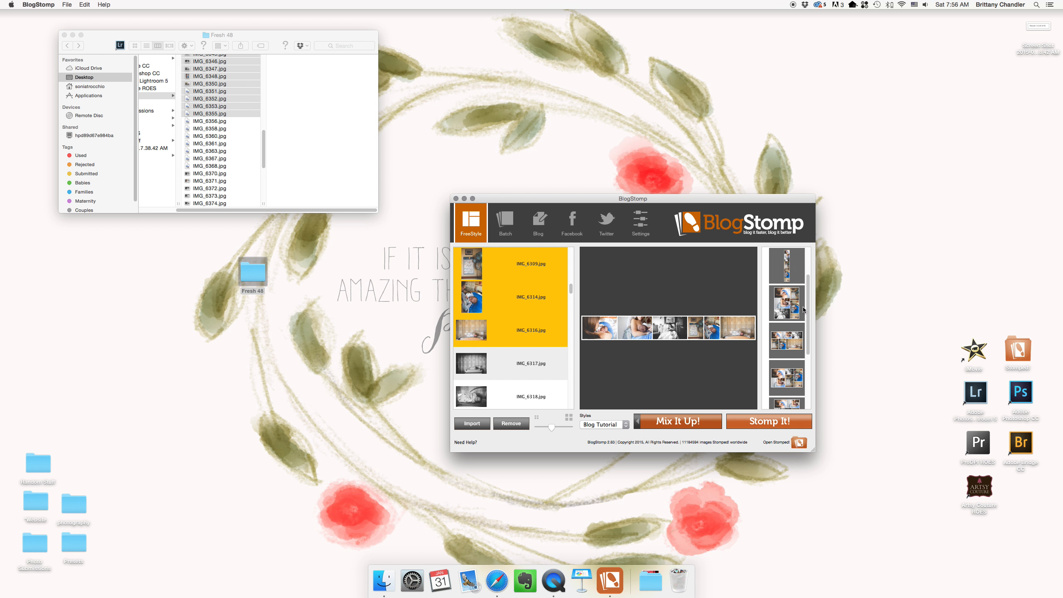
click(790, 340)
click(793, 276)
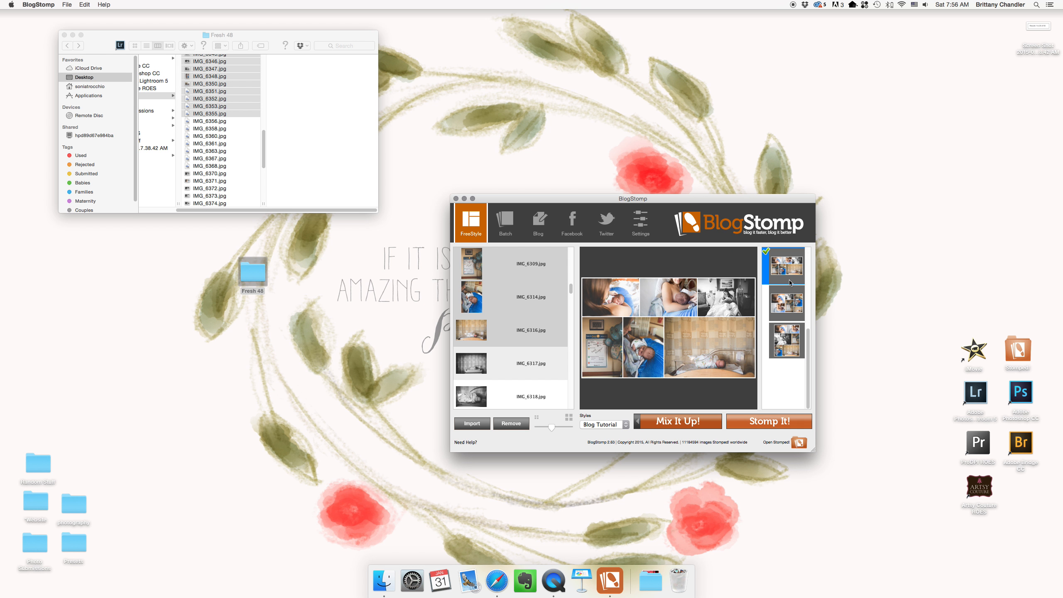
scroll(790, 307, up, 5)
click(789, 338)
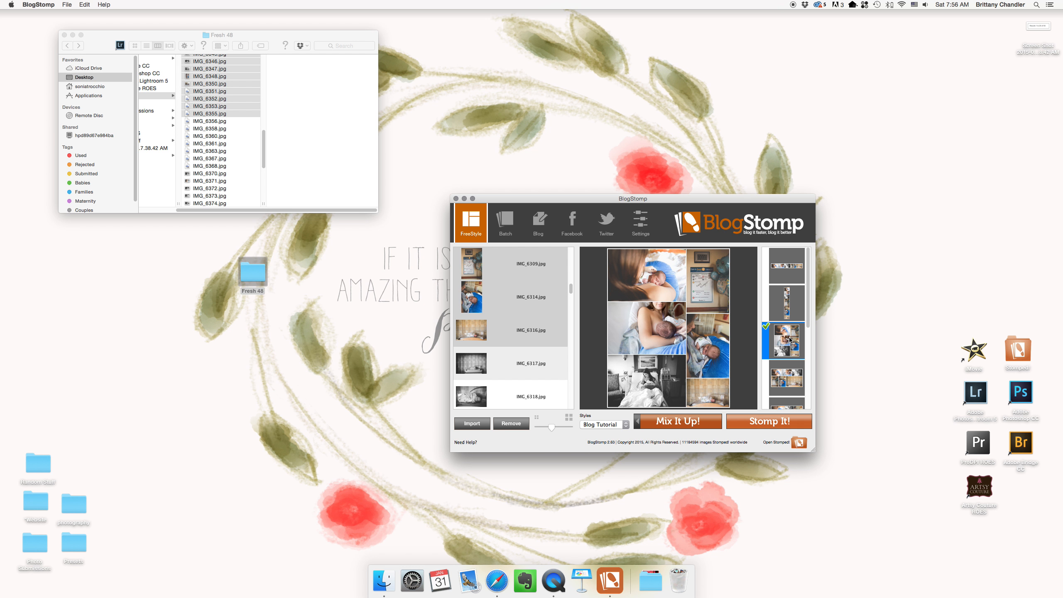
scroll(789, 340, down, 3)
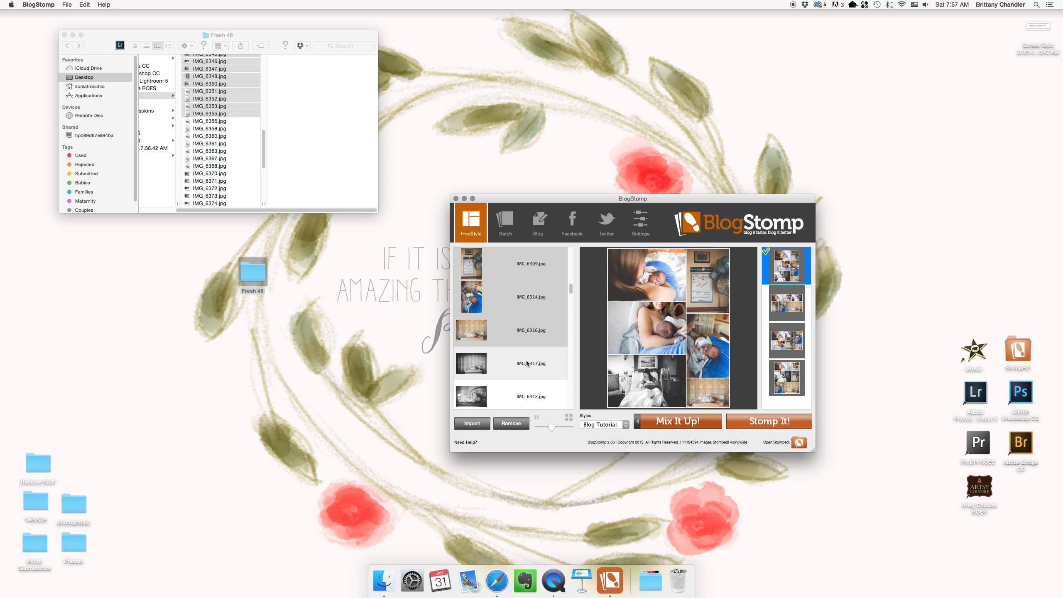
Add IMG_6318.jpg, IMG_6320.jpg, IMG_6321.jpg and IMG_6323.jpg to the collage selection.
click(478, 397)
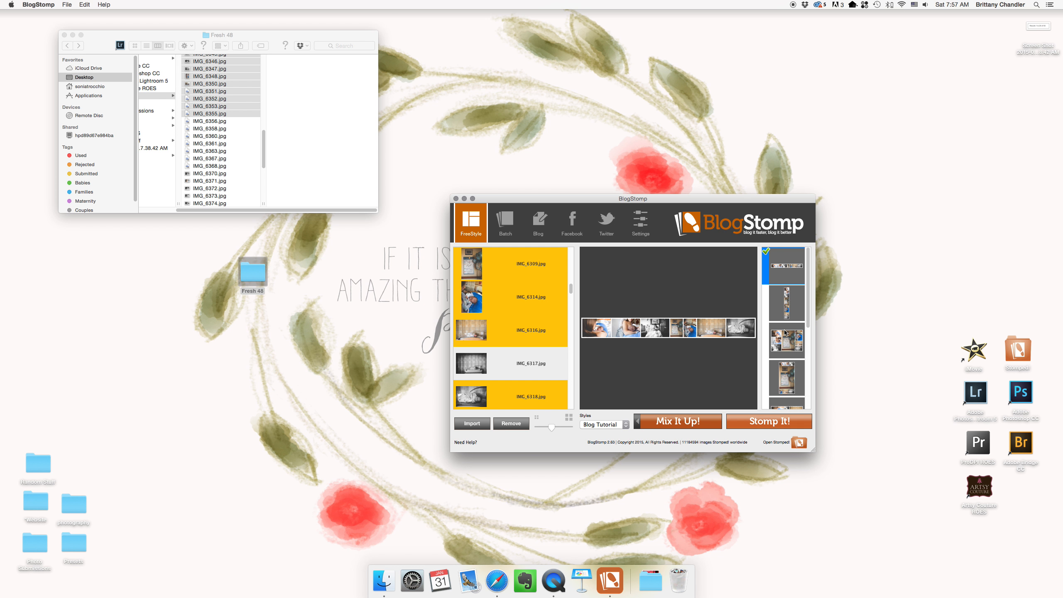
scroll(787, 340, down, 2)
scroll(788, 370, down, 1)
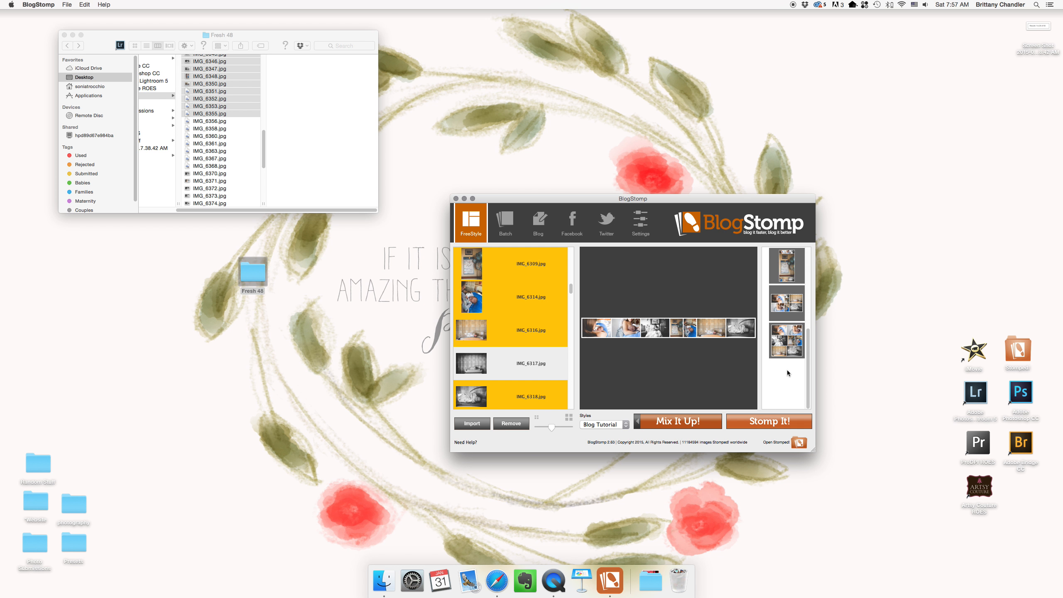
scroll(525, 363, down, 3)
scroll(525, 364, down, 1)
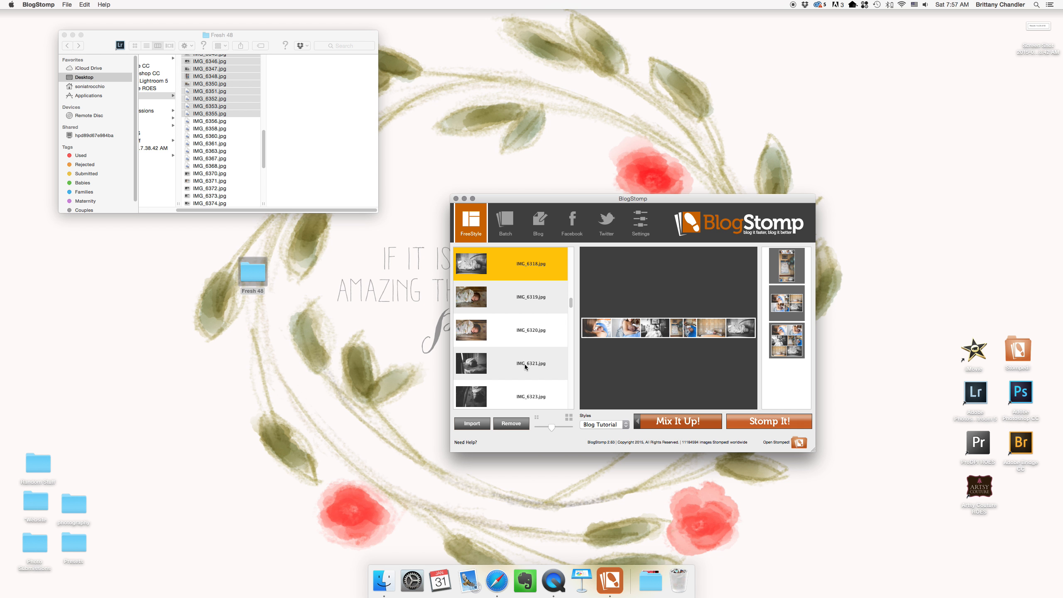
click(494, 345)
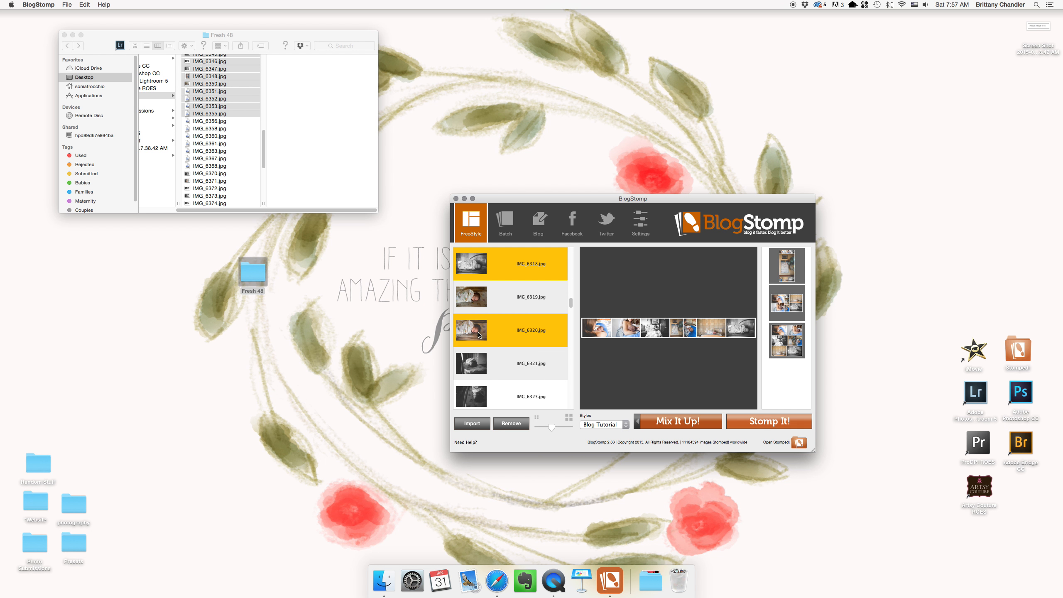
click(480, 368)
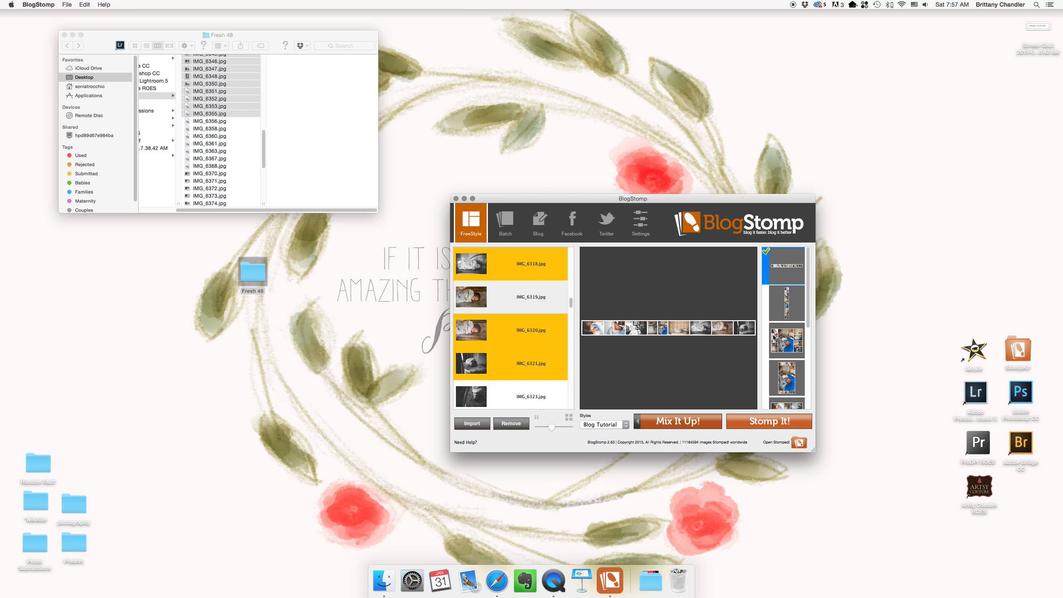
click(472, 397)
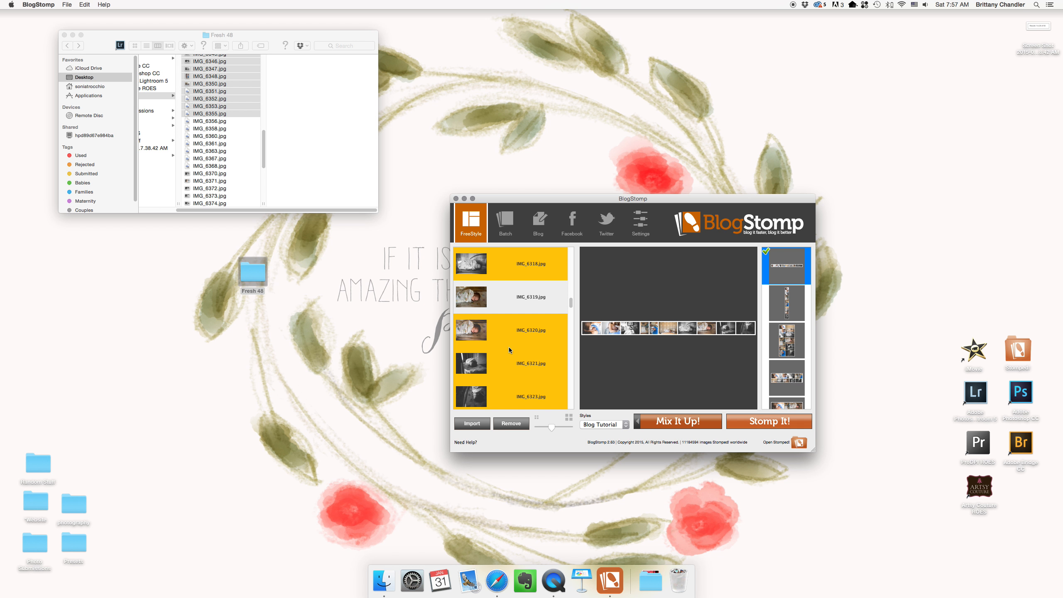
Stomp the ten-photo collage in the tall layout with five rows of two photos, and close the BlogStomp window.
scroll(787, 357, down, 5)
scroll(788, 357, up, 3)
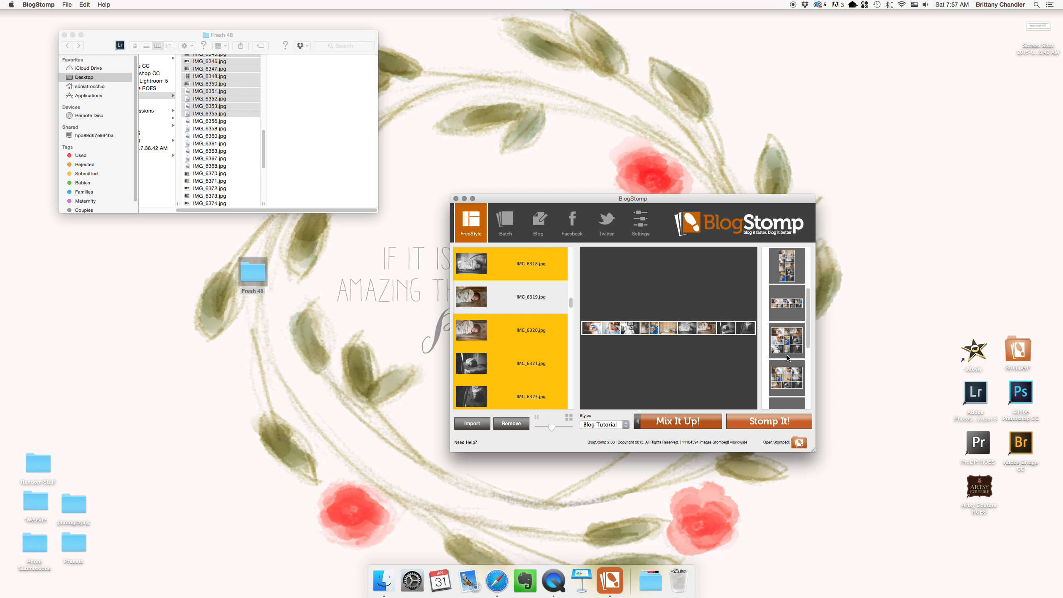
click(787, 306)
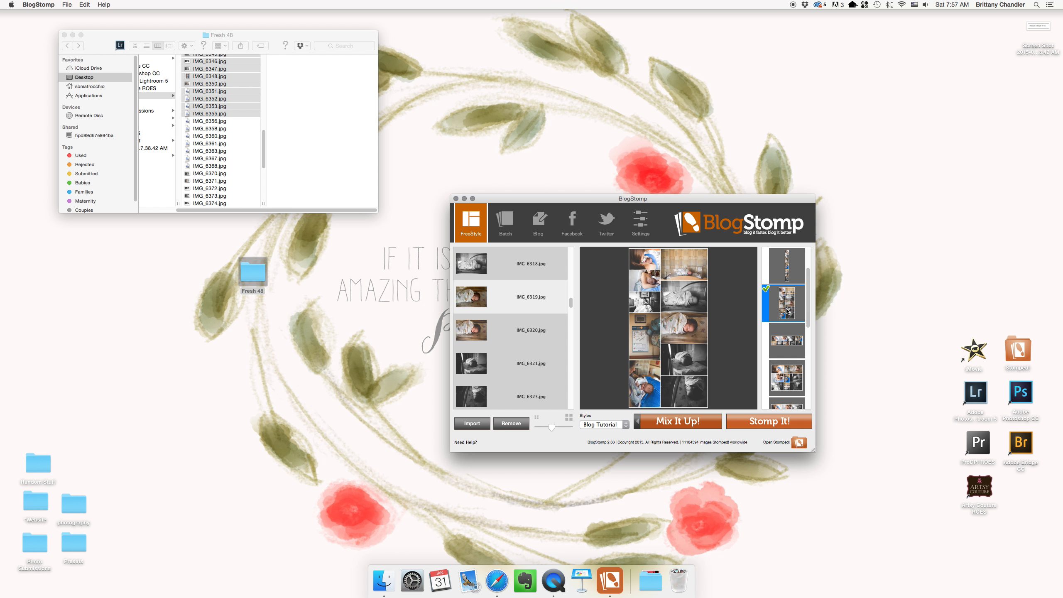
scroll(787, 330, down, 4)
click(787, 352)
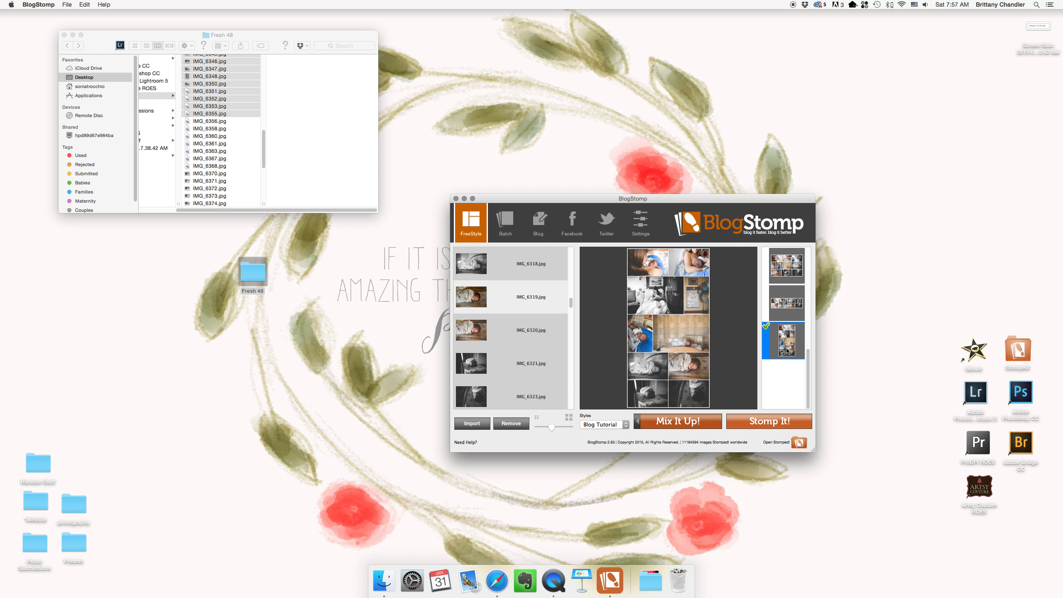
click(776, 421)
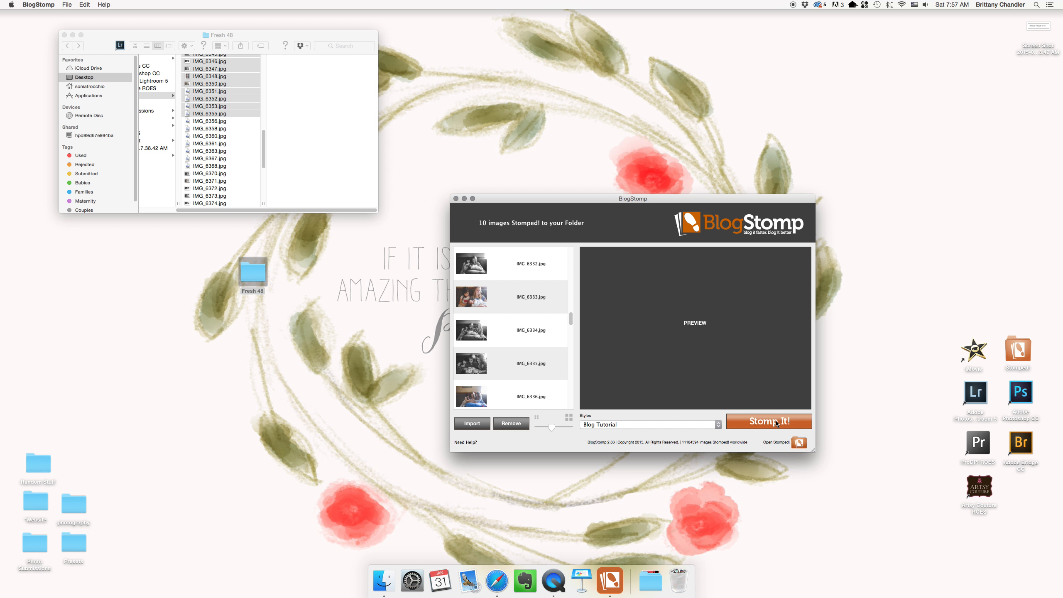
click(456, 198)
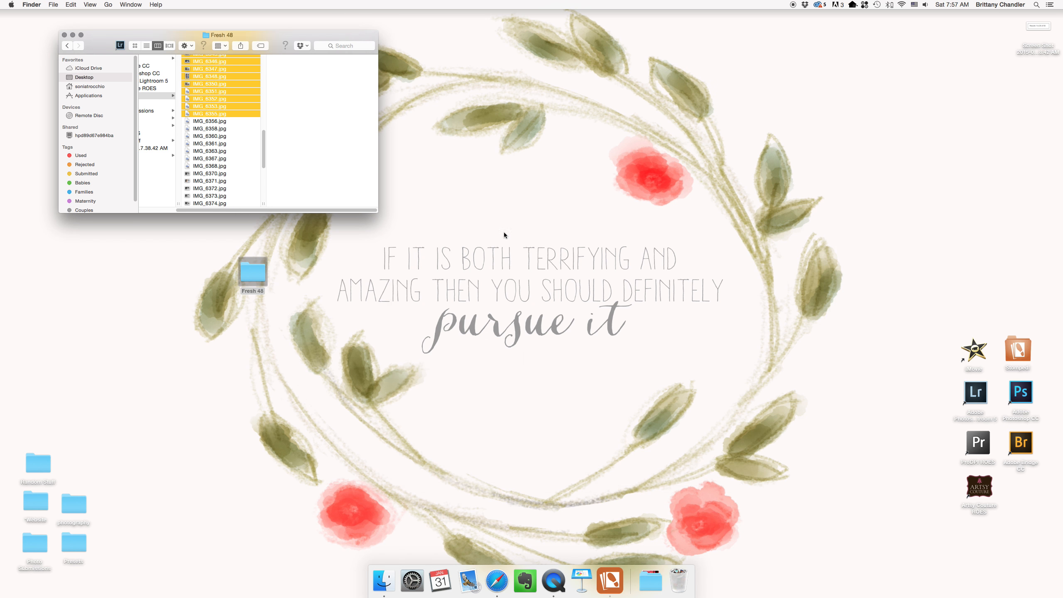
Move the exported collage numbered 0061 from the Stomped! folder into the Fresh 48 folder and close the Stomped! window.
click(591, 255)
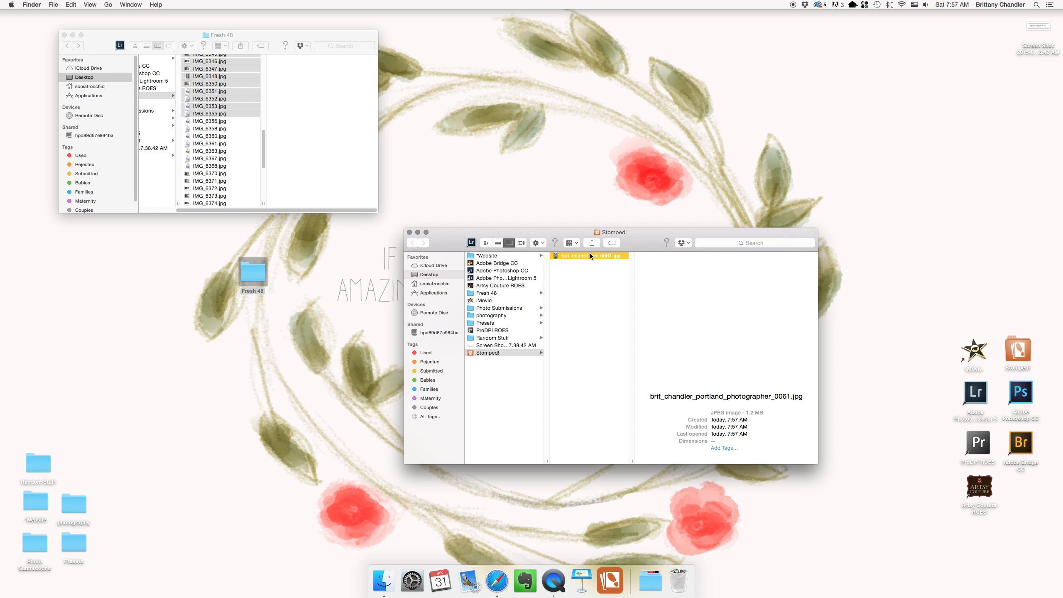
drag(589, 253, 204, 143)
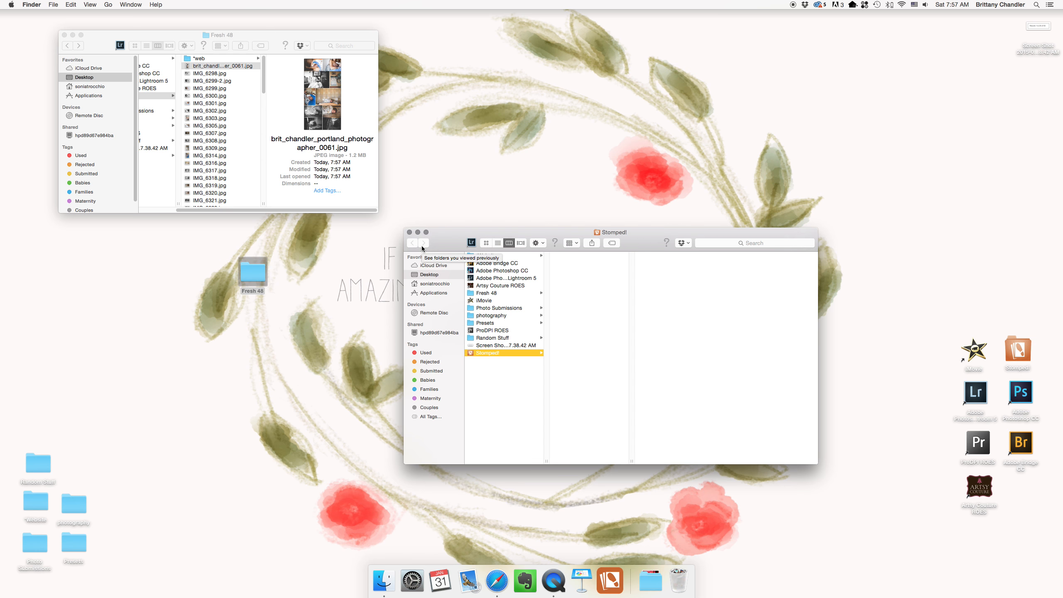
click(410, 232)
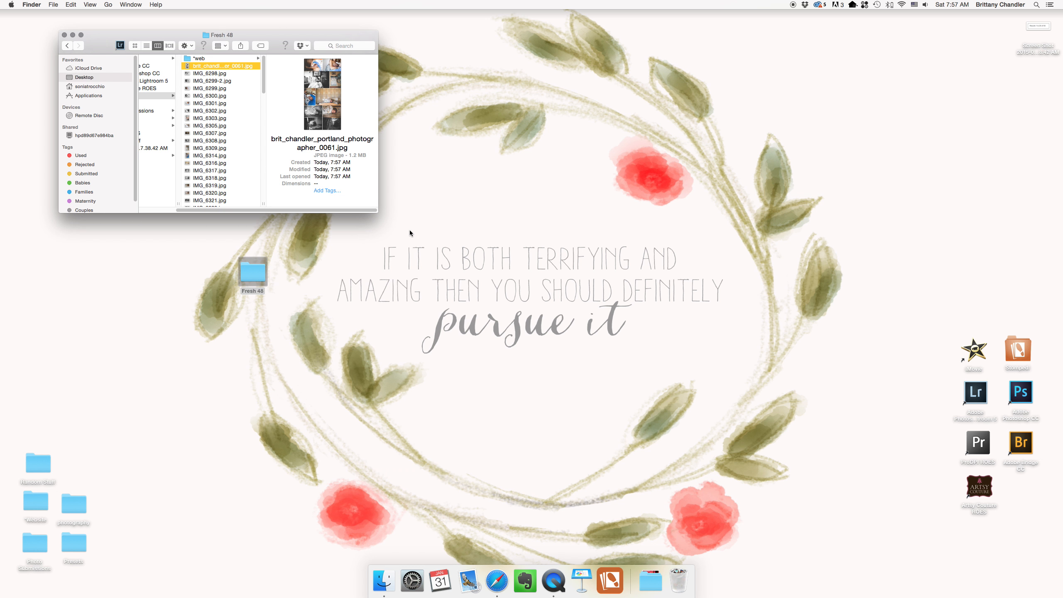
Open the Stomped! folder from the desktop to check its contents and close its window again.
click(443, 277)
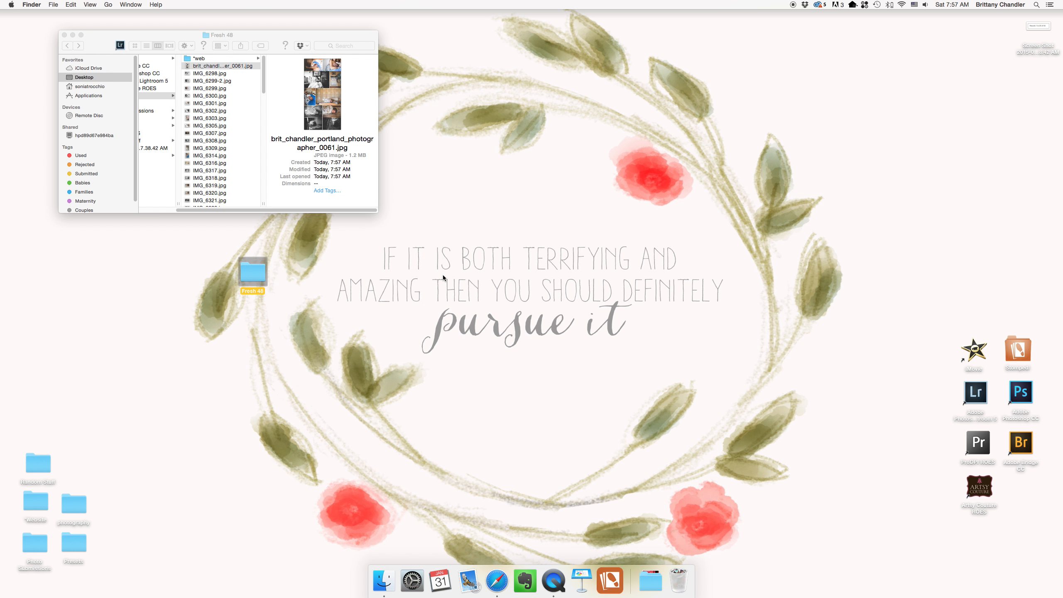
double_click(1019, 350)
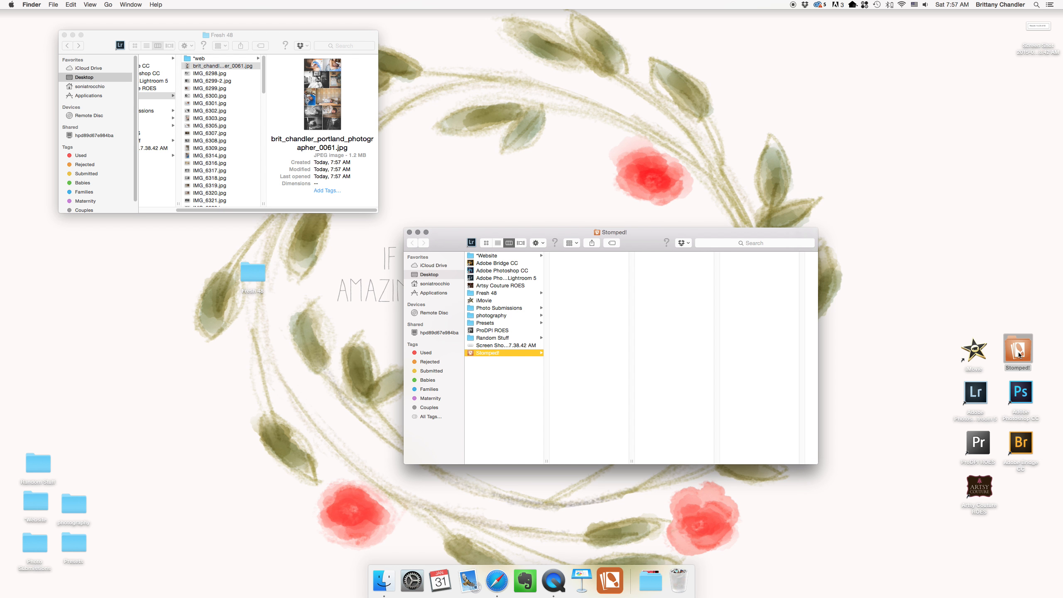
click(409, 232)
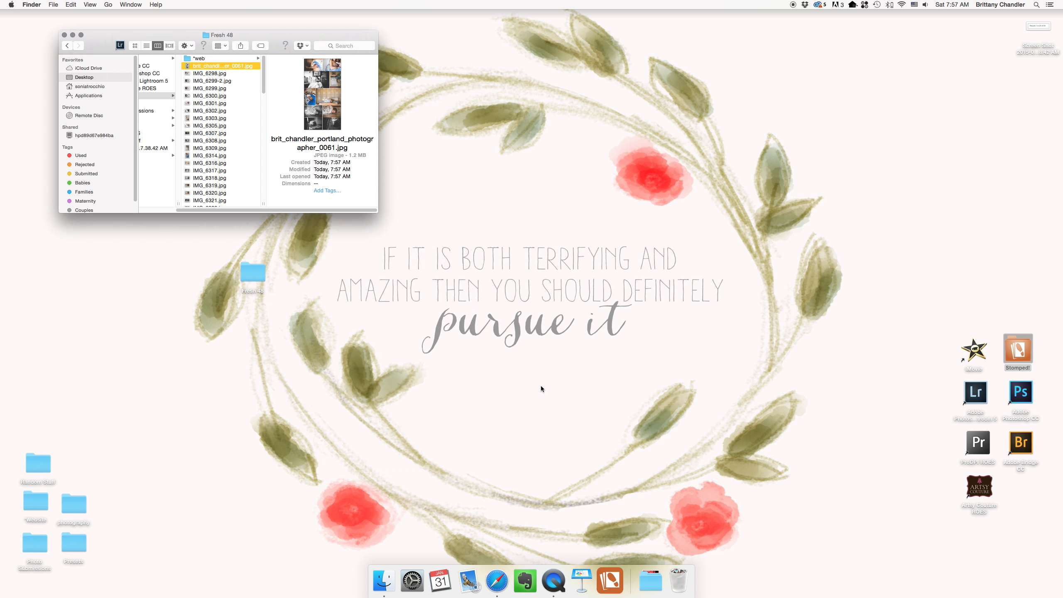
Open BlogStomp in Blog mode and title the post "Fresh 48 | Portland, OR Family Photographer".
click(610, 580)
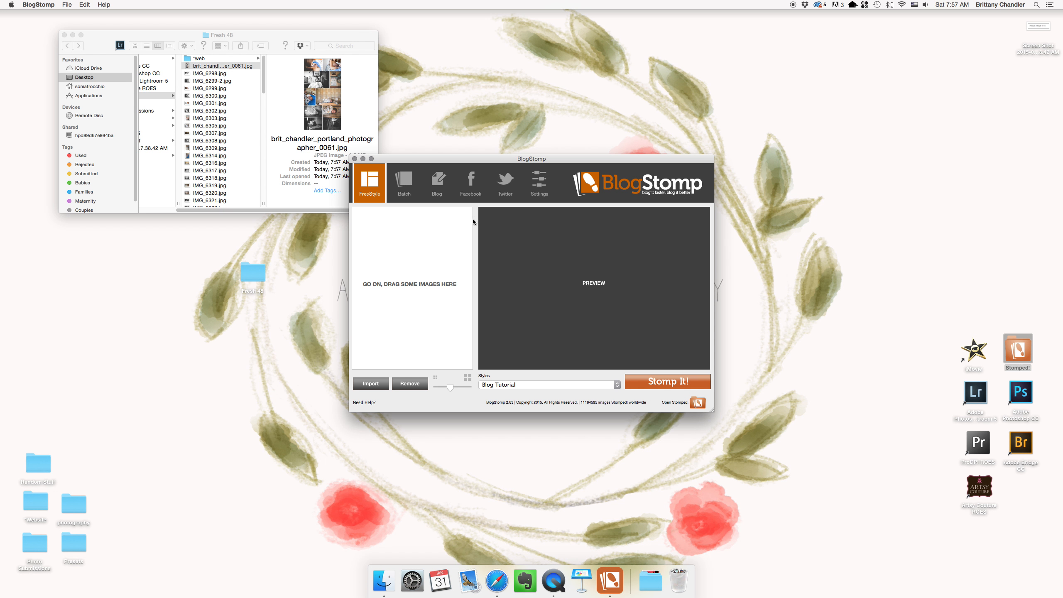
click(438, 184)
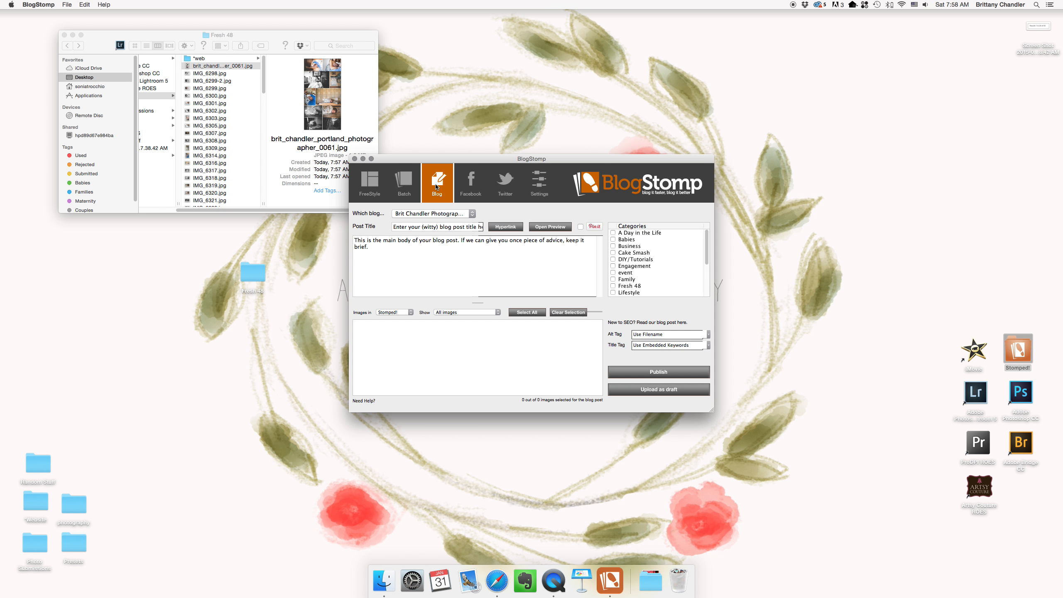
click(435, 226)
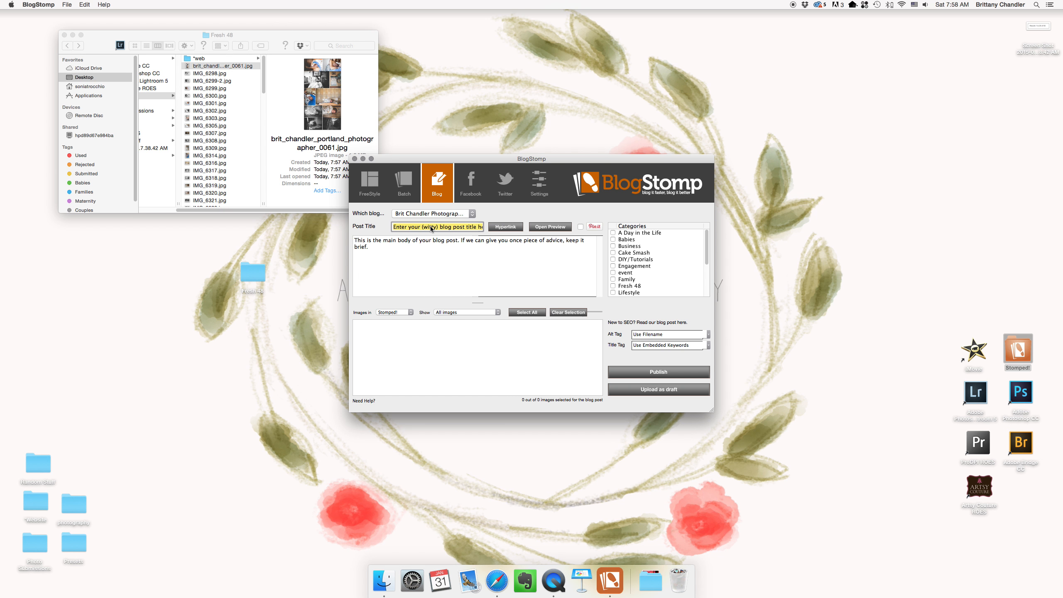
text(Fresh 48 | Port)
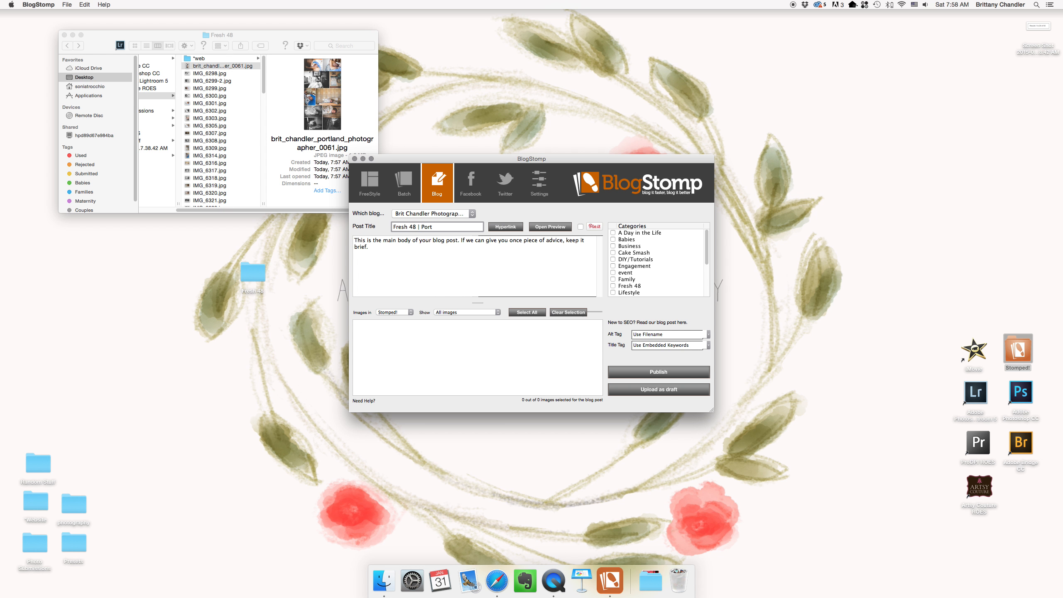
text(land, OR)
text( Family Photographer)
Assign the post to the Fresh 48, Lifestyle and Newborn categories.
click(613, 286)
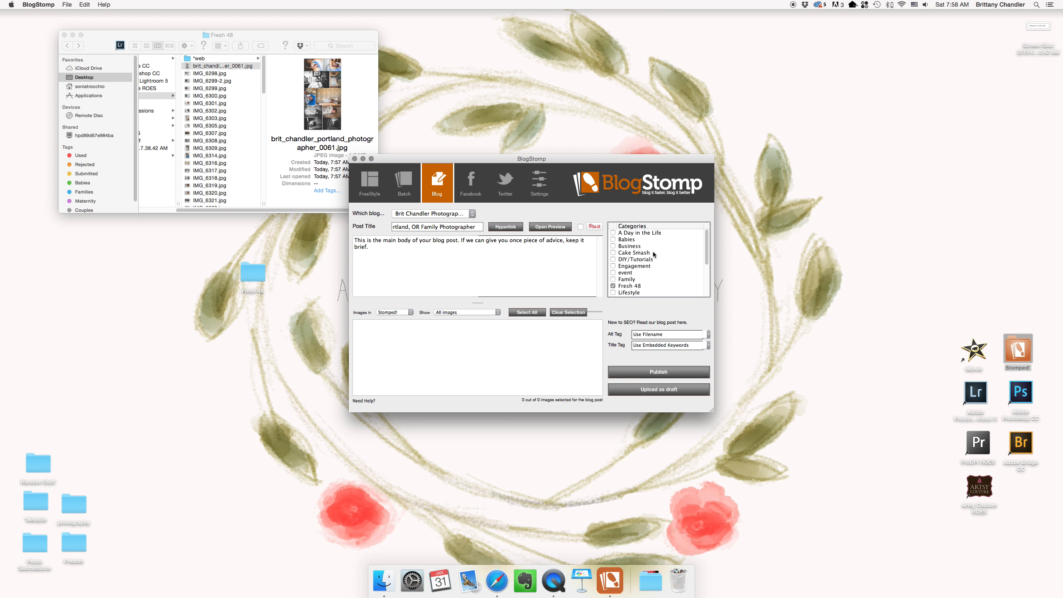
scroll(652, 250, down, 2)
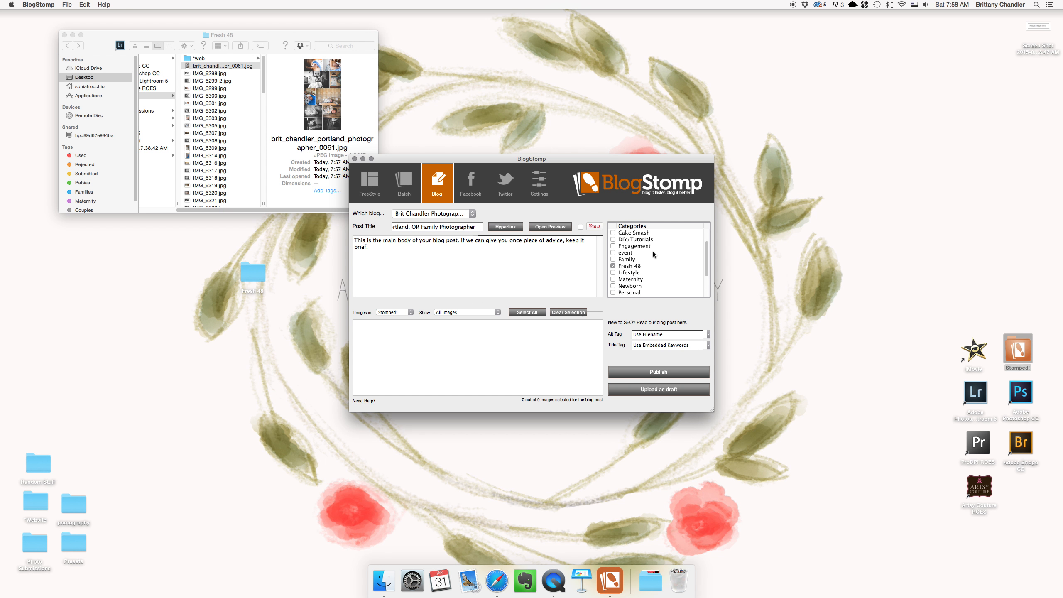
click(613, 272)
click(613, 286)
Replace the default post body with the filler text "dfgfjg".
click(369, 247)
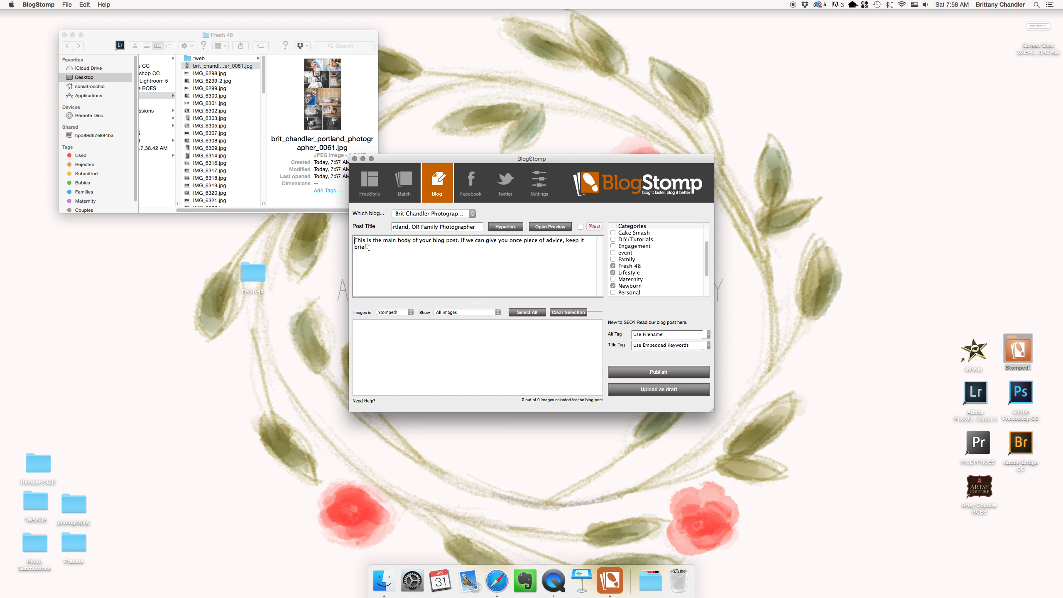
key(super+a)
text(dfgfjg)
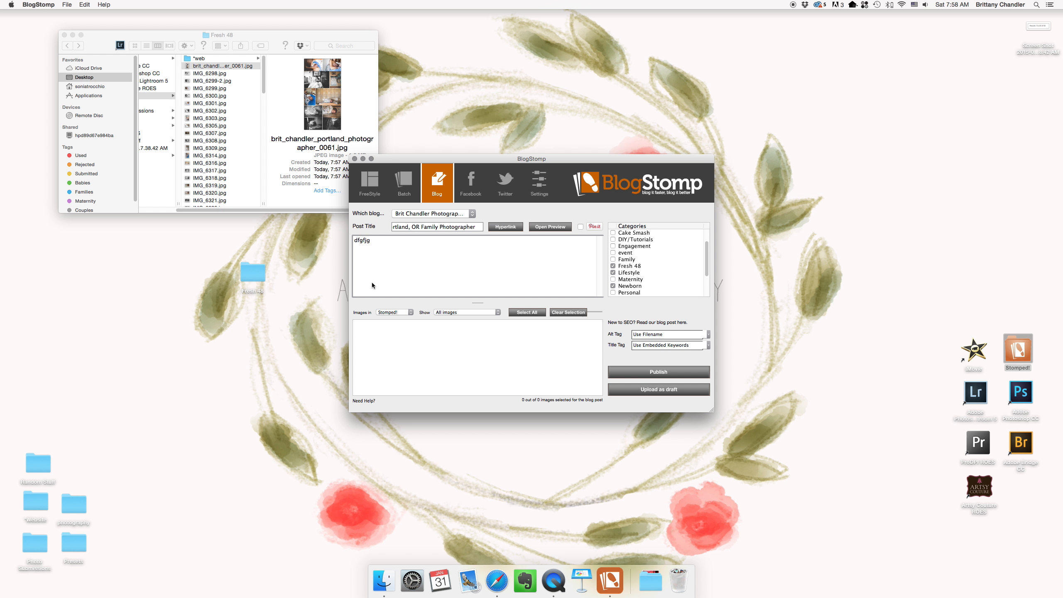
click(517, 350)
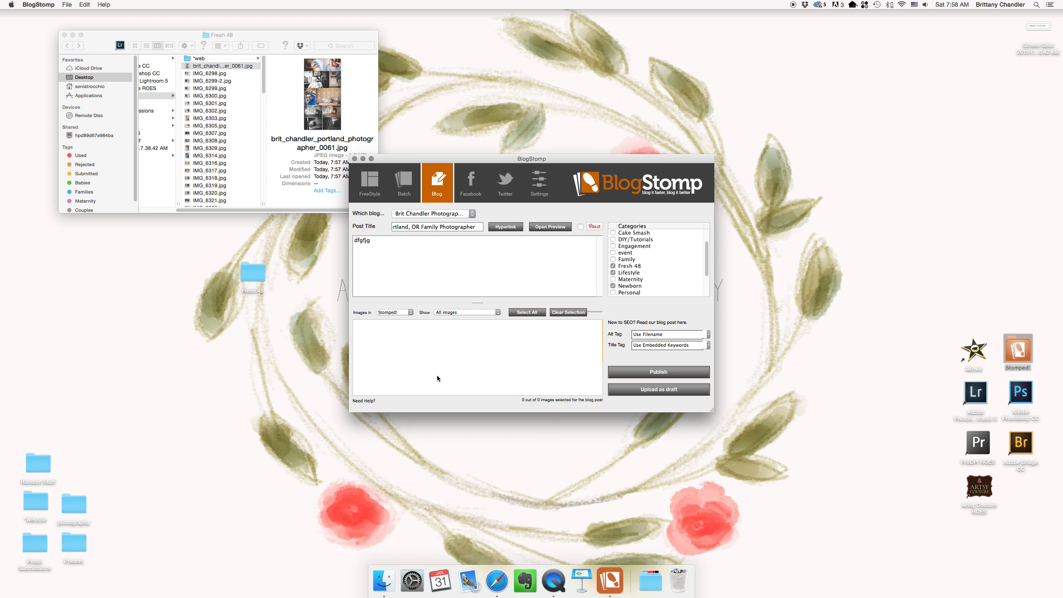
Move IMG_6300.jpg through IMG_6317.jpg from the Fresh 48 folder into the Stomped! folder, close its window and return to BlogStomp.
double_click(1024, 356)
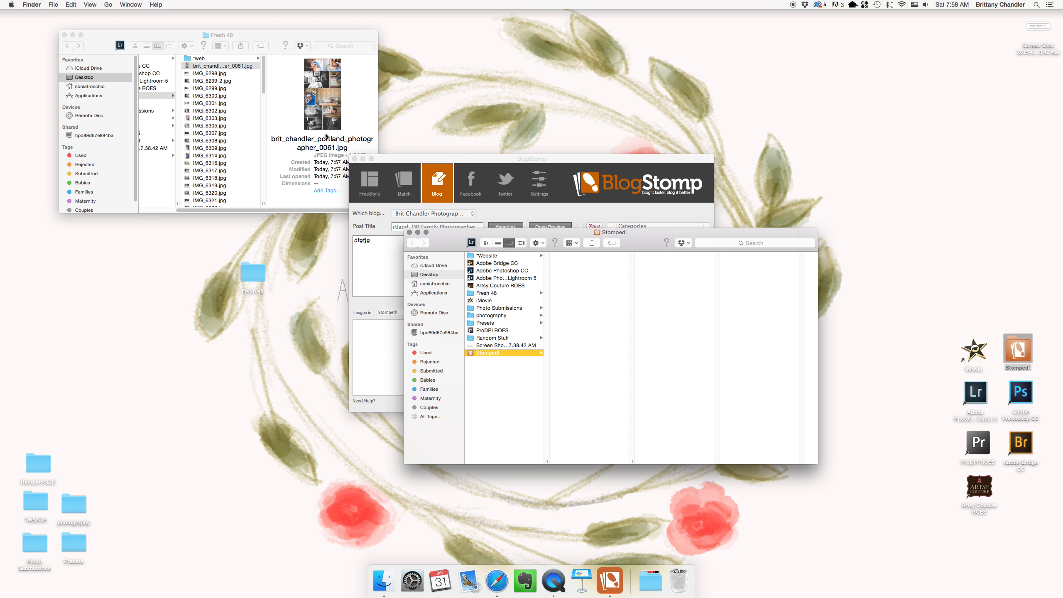
click(205, 96)
click(205, 97)
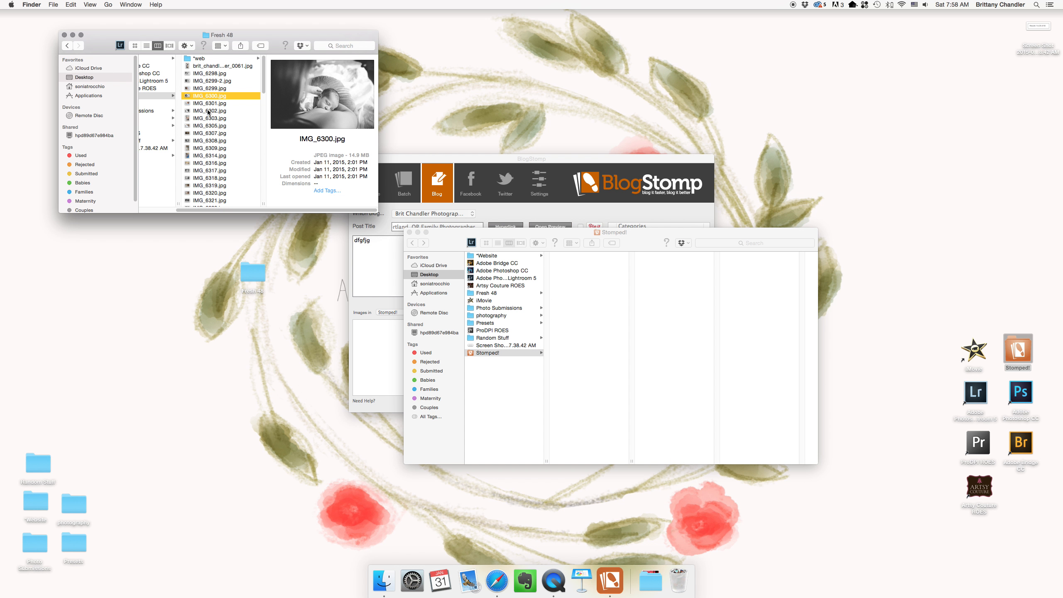
shift+click(214, 168)
drag(214, 168, 581, 367)
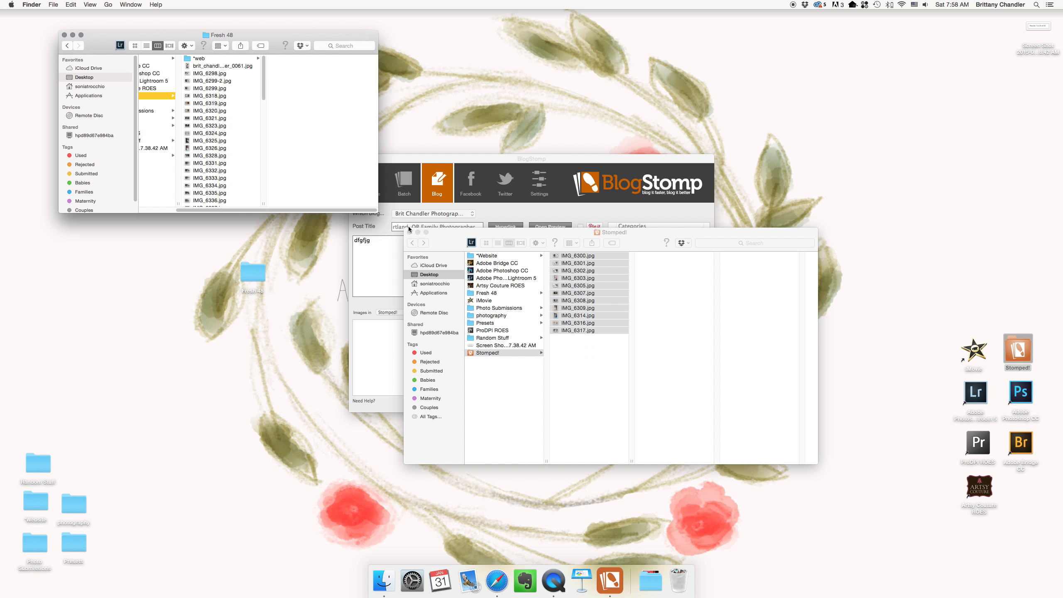
drag(404, 230, 409, 232)
click(464, 352)
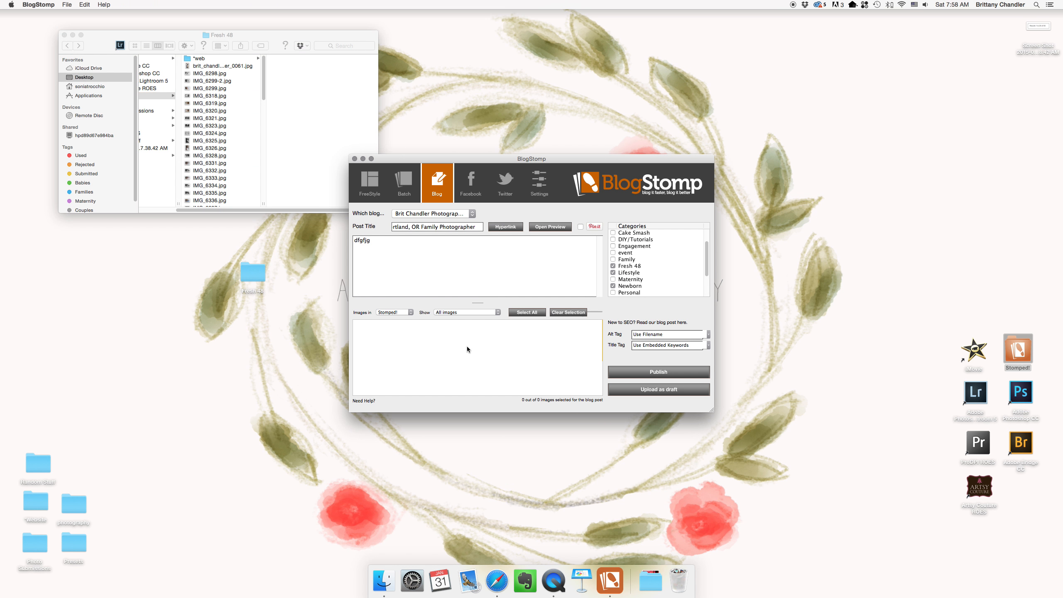
click(401, 313)
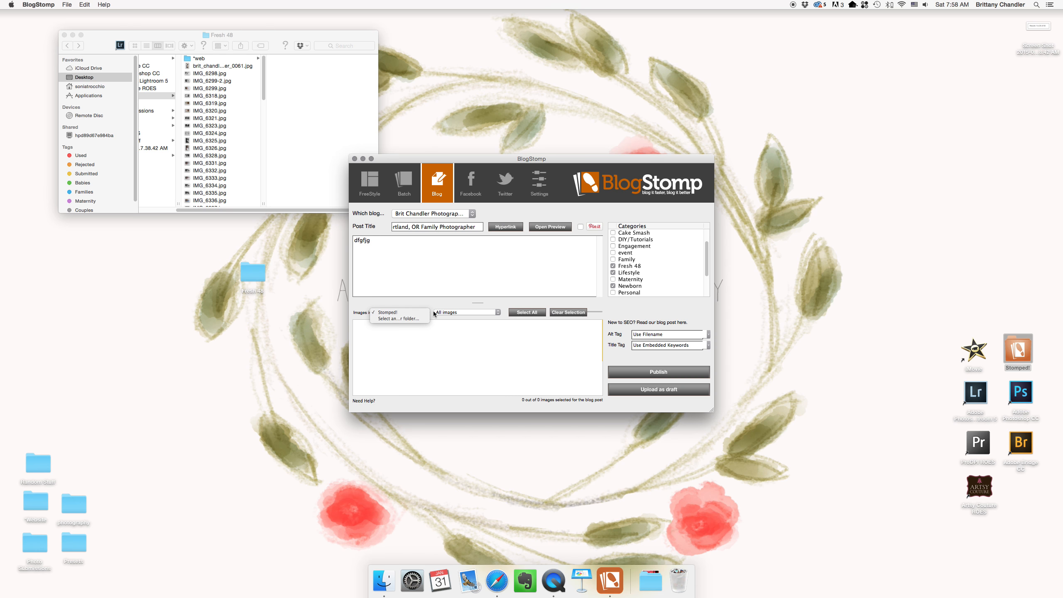
click(445, 310)
click(445, 310)
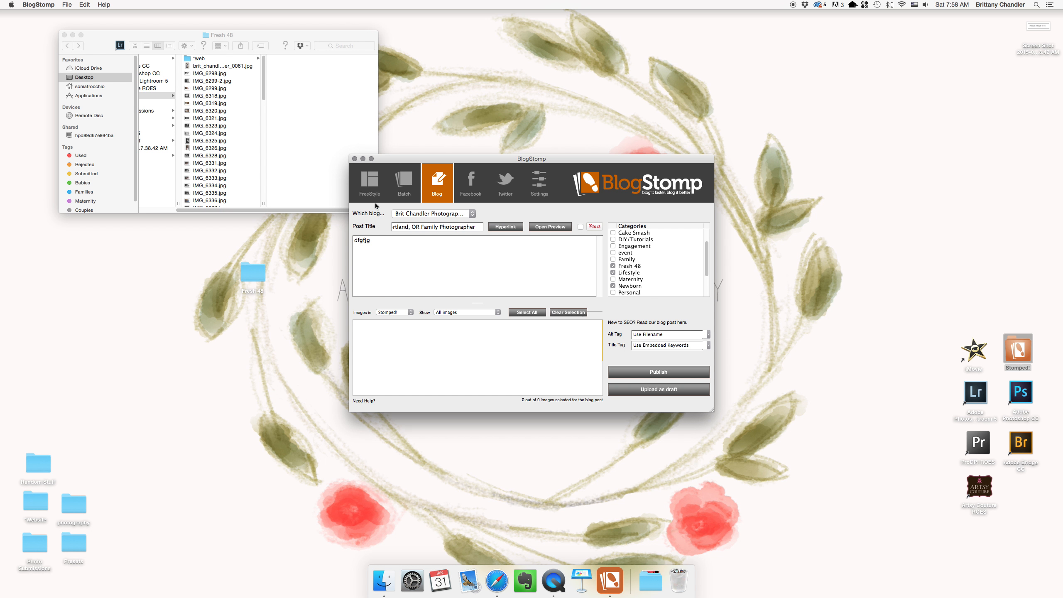
Import IMG_6325.jpg through IMG_6333.jpg from the Fresh 48 folder into BlogStomp's FreeStyle mode.
click(369, 184)
click(278, 165)
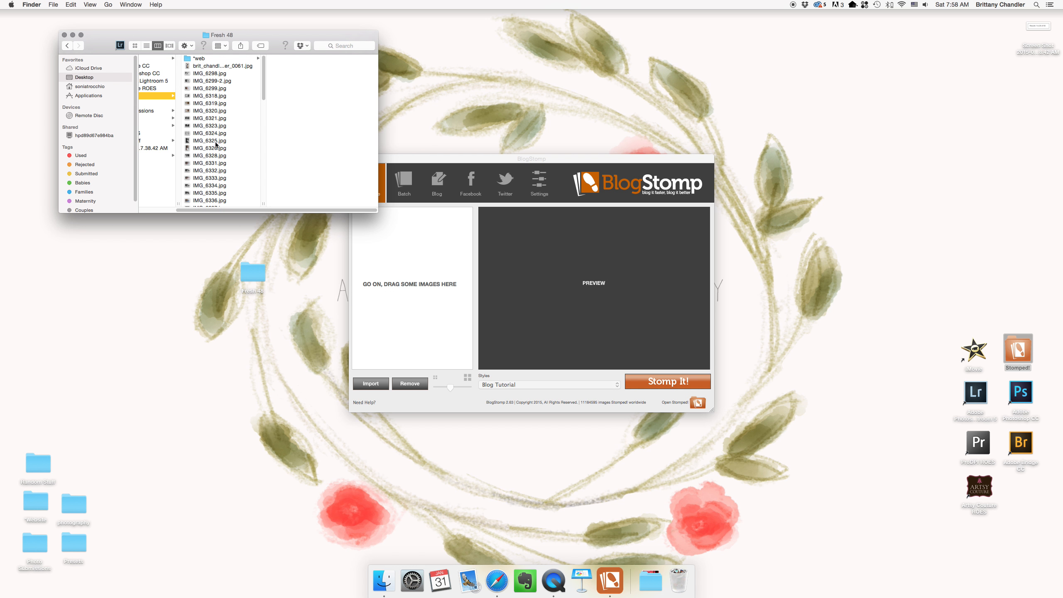
click(216, 143)
shift+click(215, 179)
drag(215, 169, 407, 301)
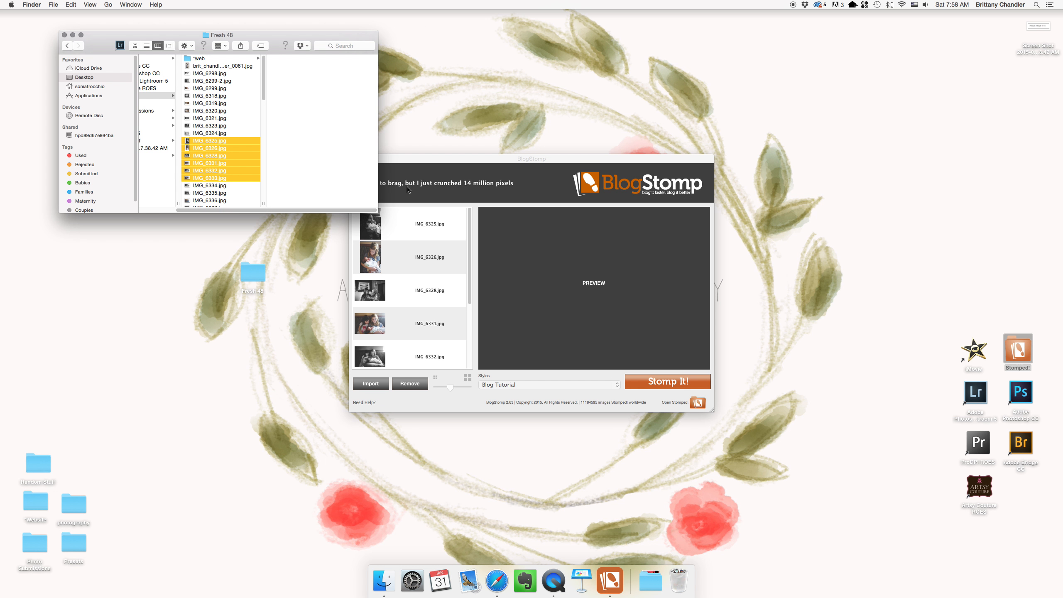
Stomp the imported photos as a batch with the Blog Tutorial style.
drag(422, 161, 466, 182)
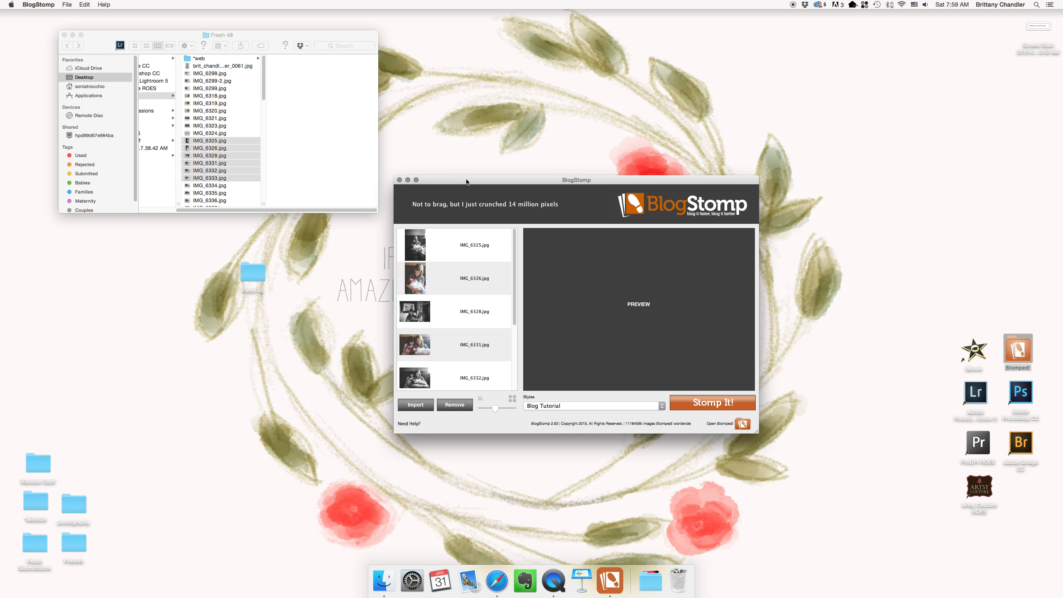
click(455, 204)
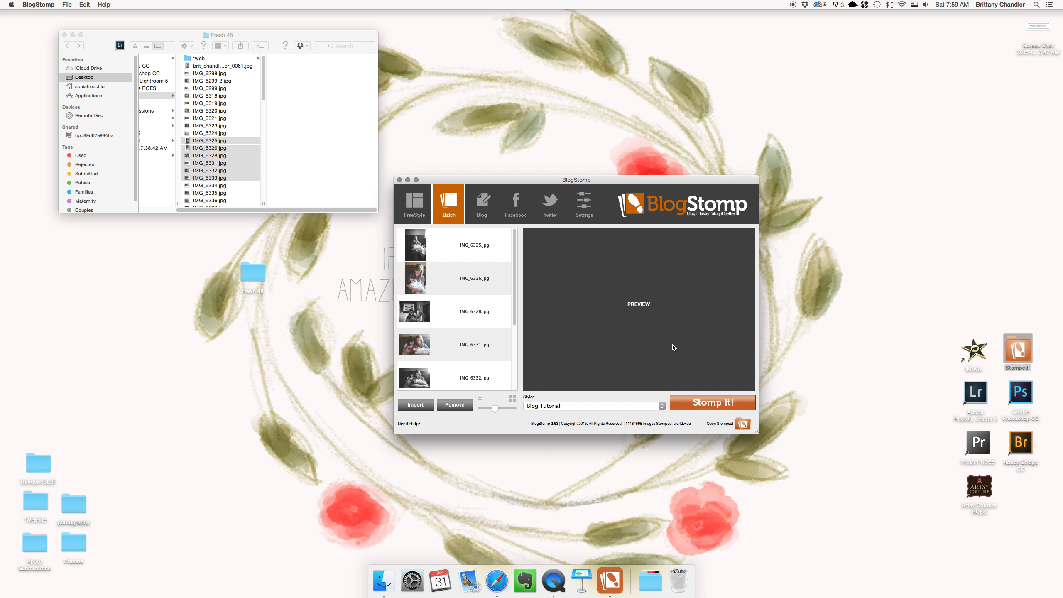
click(706, 403)
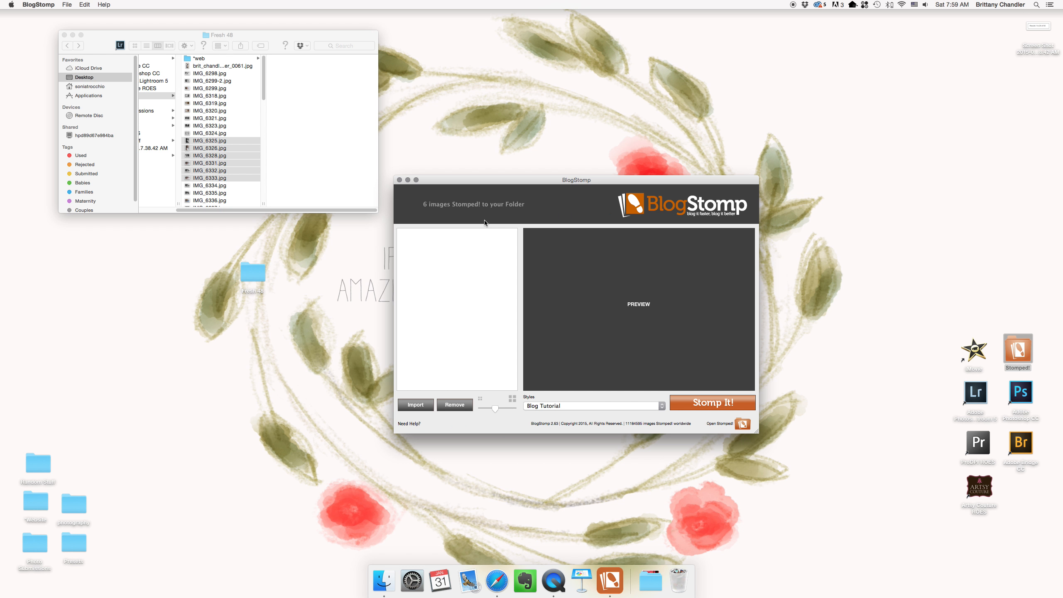
Insert all Stomped! images into the blog post and replace the filler text with "I loved this session. sdjfhsdjhdh".
click(482, 205)
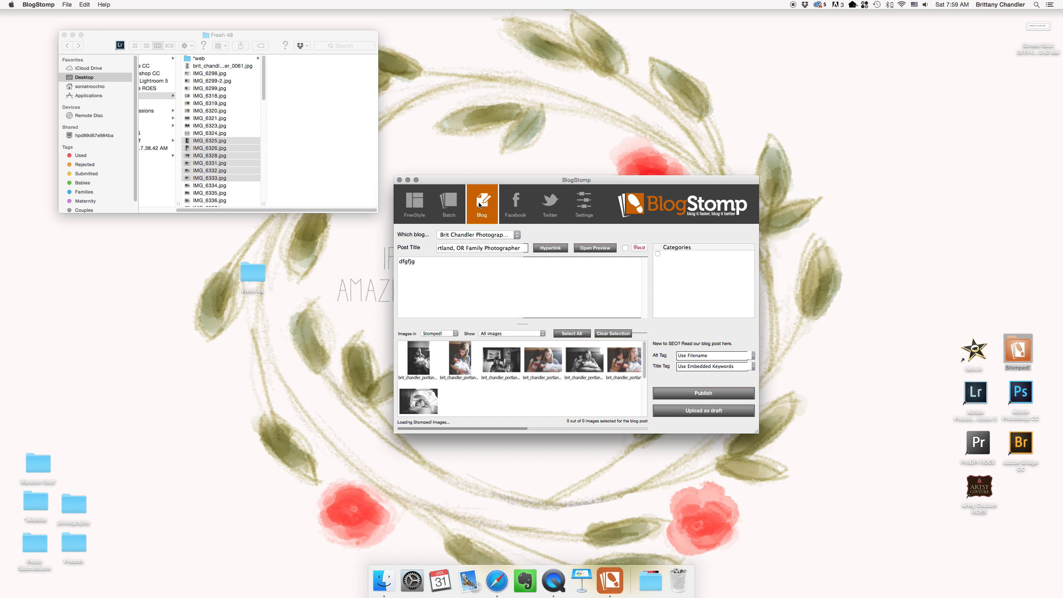
click(564, 338)
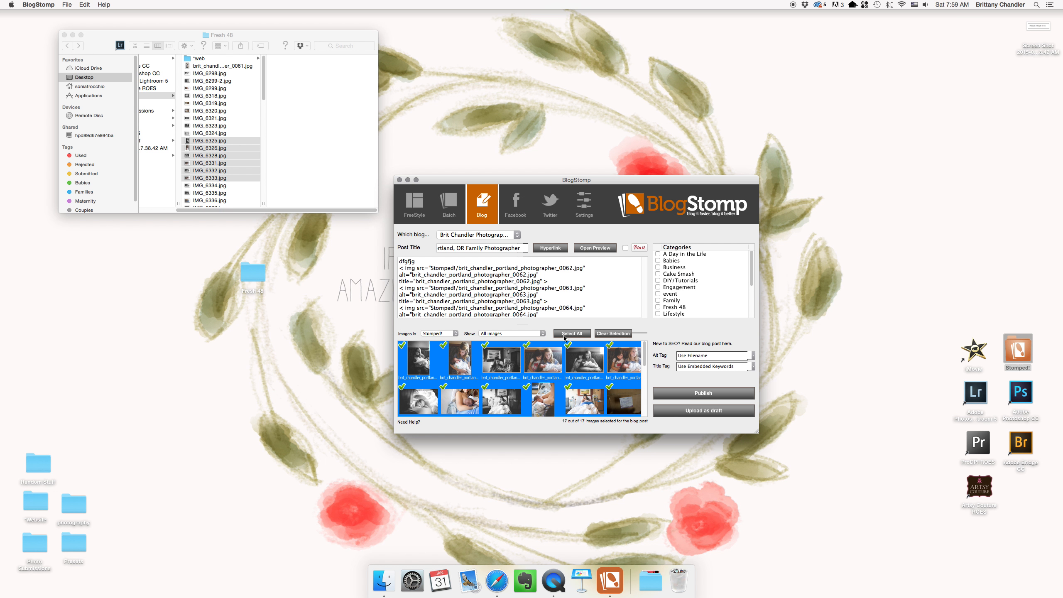
click(408, 263)
click(416, 261)
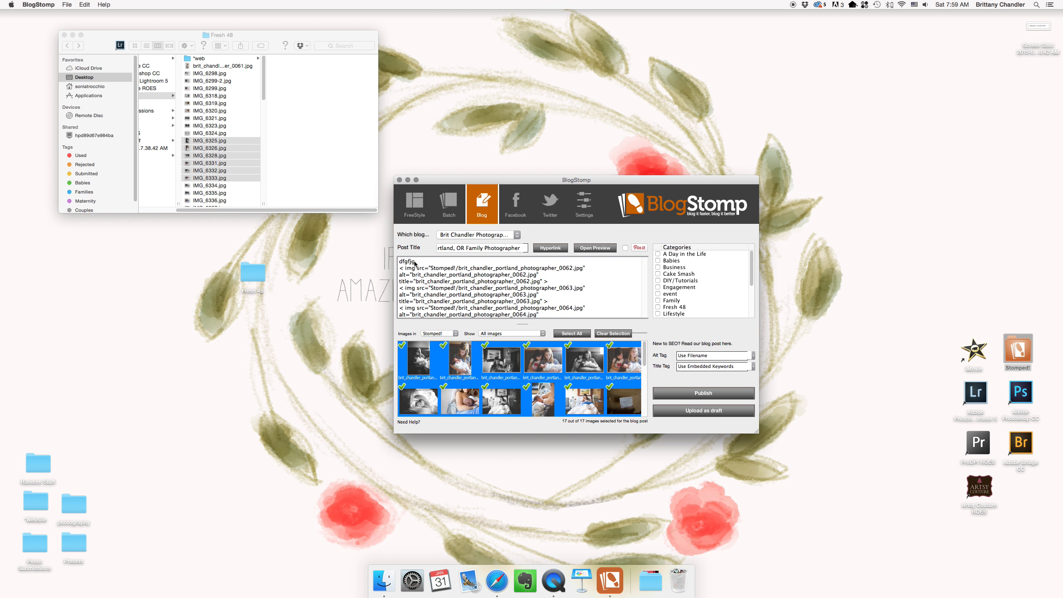
double_click(416, 262)
text(I lvoe)
text(d this session. sdjfhsdj)
Add the text "for this photo i sdkfjdshfkjh" after a blank line between images 0062 and 0063 in the post body.
key(Return)
key(Return)
text(for this)
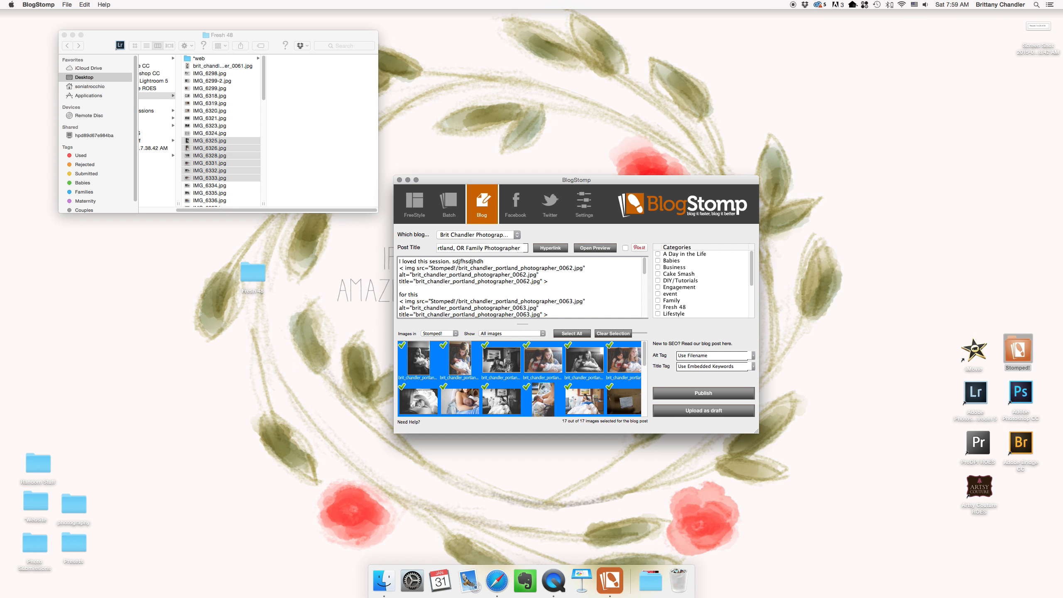
text( photo i sdkfjdshfkjh)
Set a custom alt tag reading "fresh 48 portland family newborn photographer hospital photos".
click(752, 356)
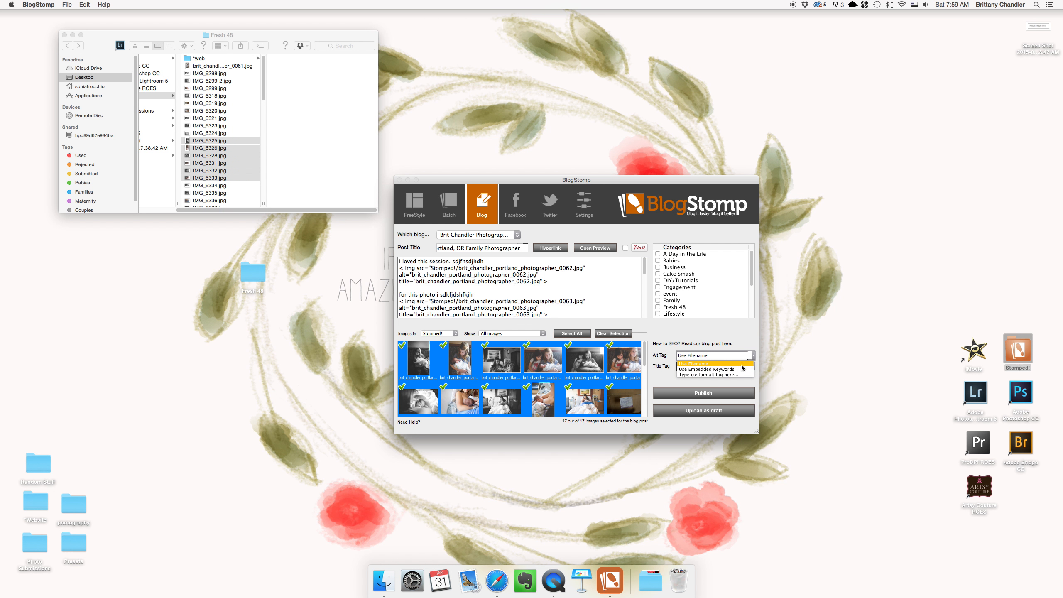
click(717, 375)
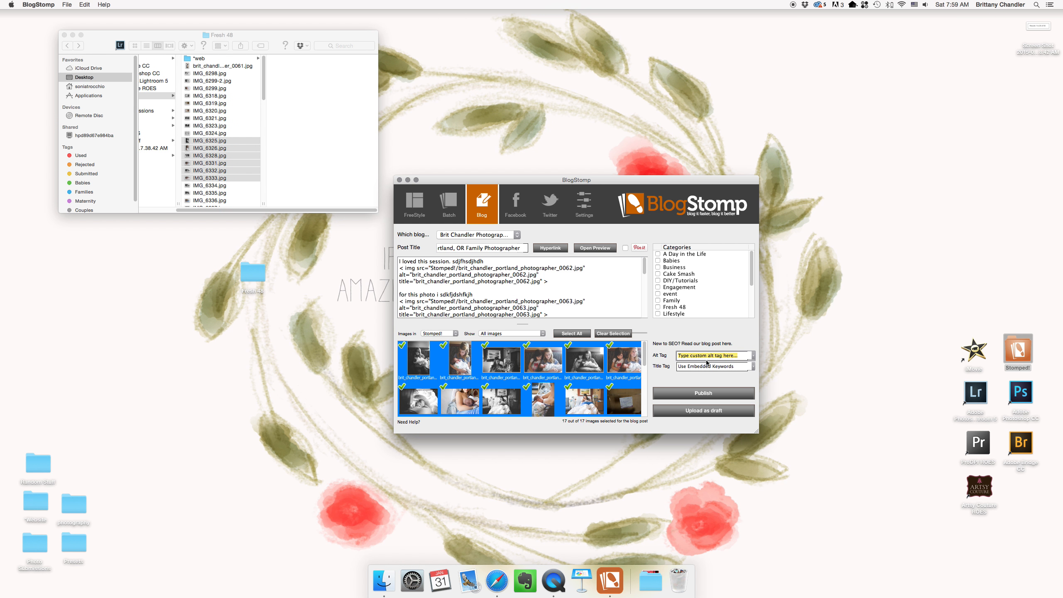
text(fresh)
text( 48 portland fam)
text(ily newborn photog)
text(rapher)
text( hospital photos)
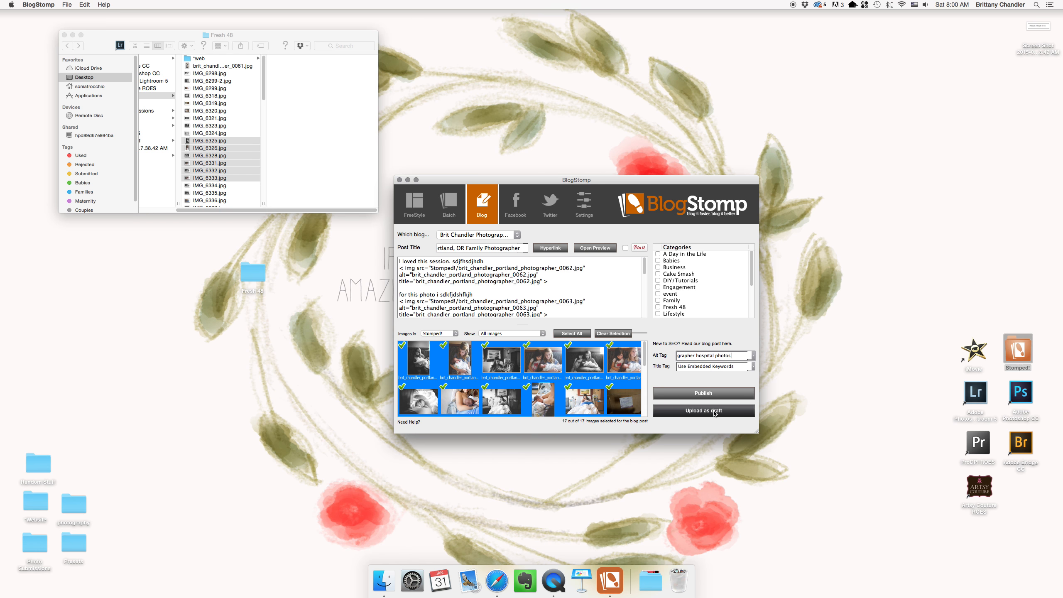
drag(484, 262, 441, 261)
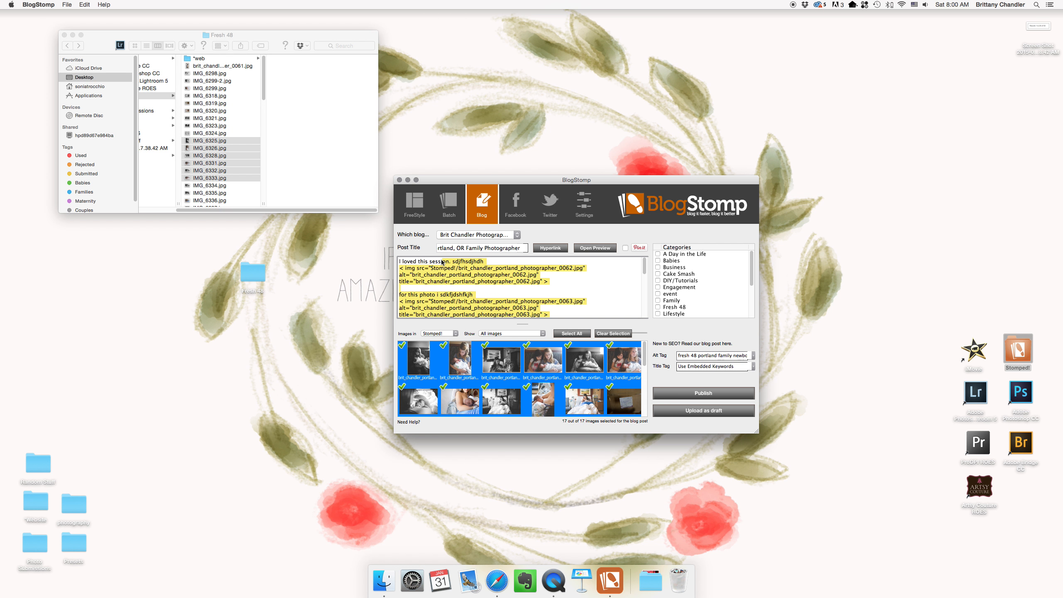
click(435, 270)
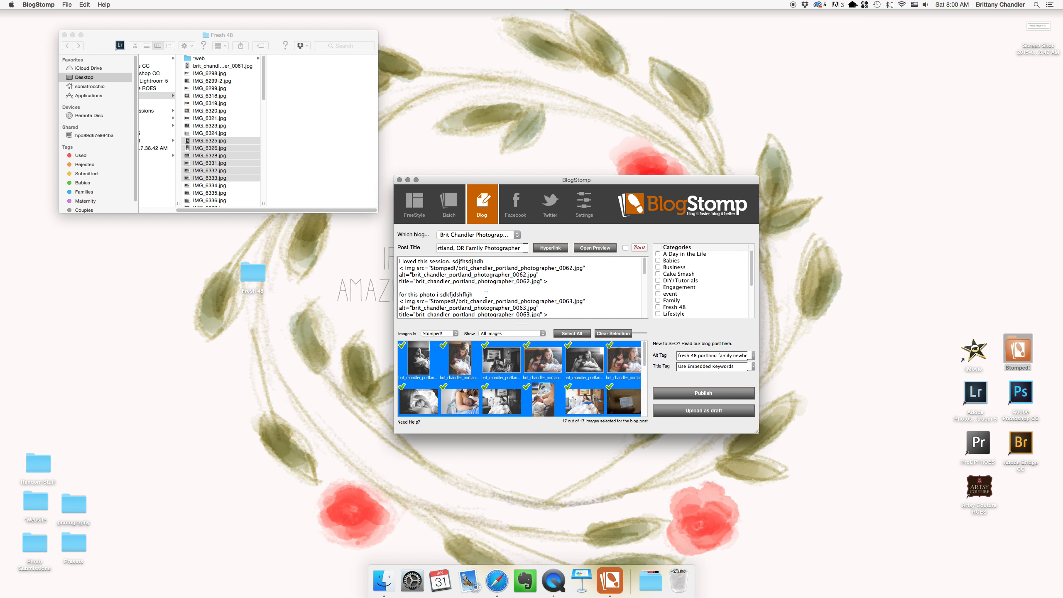
scroll(485, 294, down, 4)
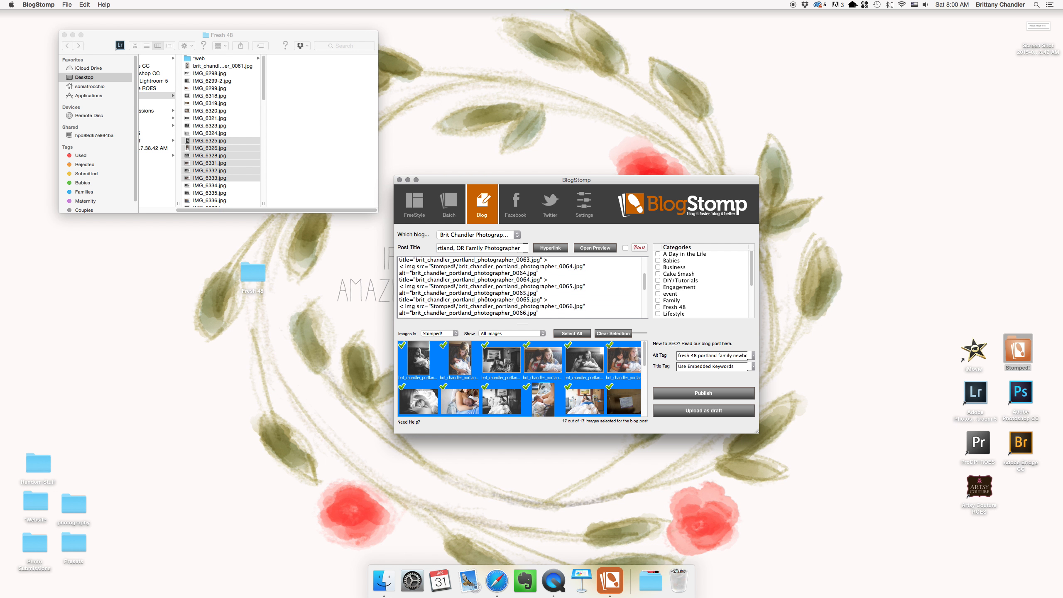
scroll(486, 294, up, 5)
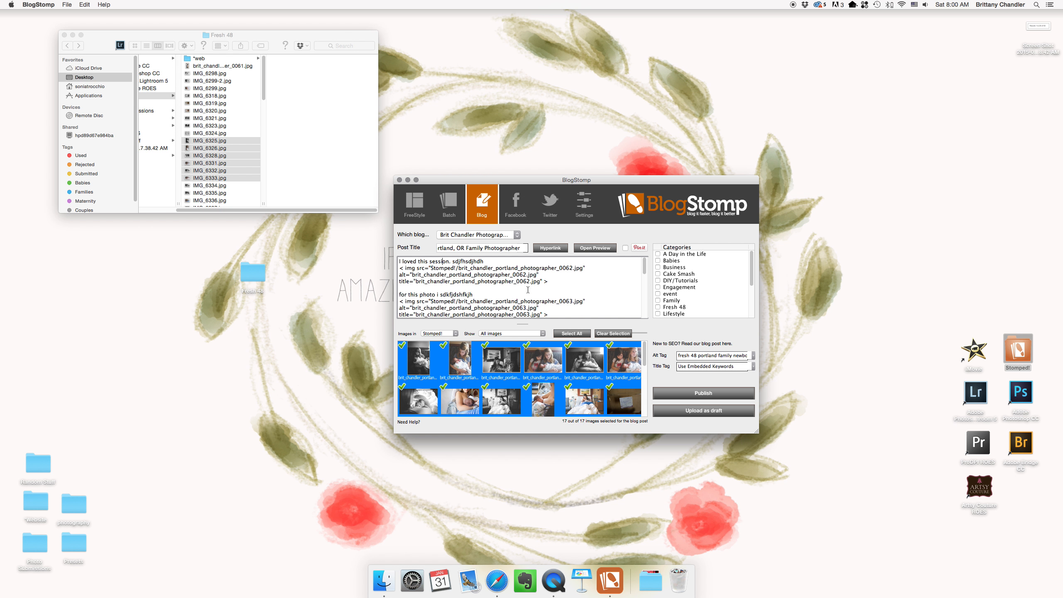